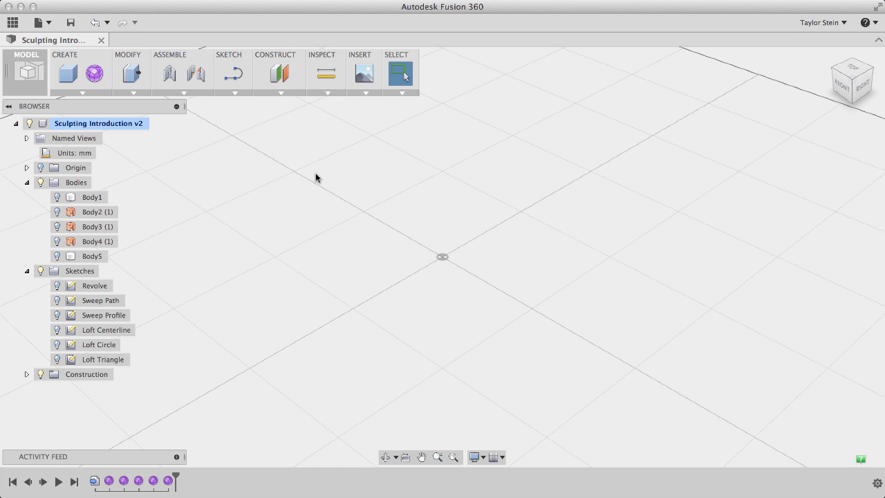
- Create a new design and attach UtilityKnife.jpg as a canvas on the vertical origin plane that faces the Right view
{"action": "left_click", "coordinate": [43, 25]}
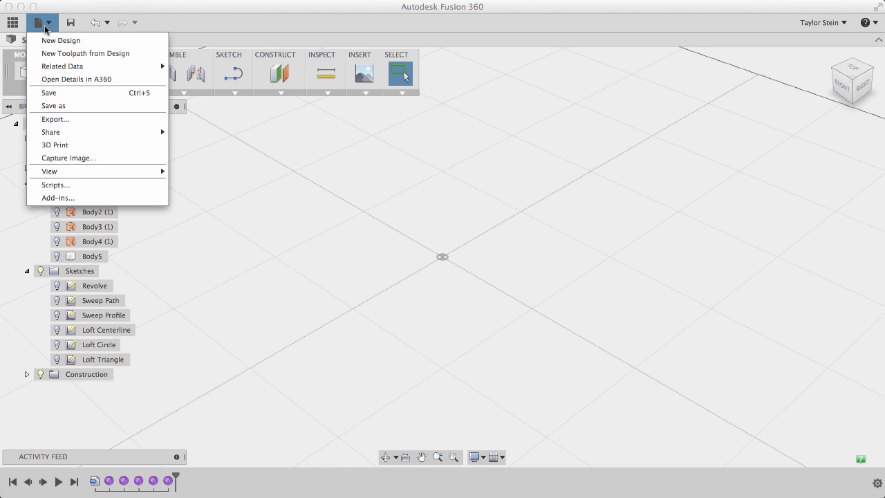
{"action": "left_click", "coordinate": [58, 40]}
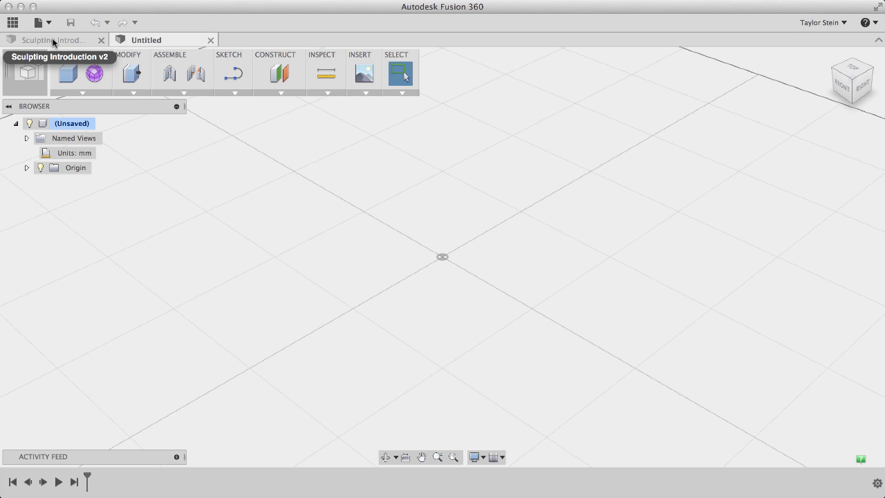
{"action": "left_click", "coordinate": [366, 93]}
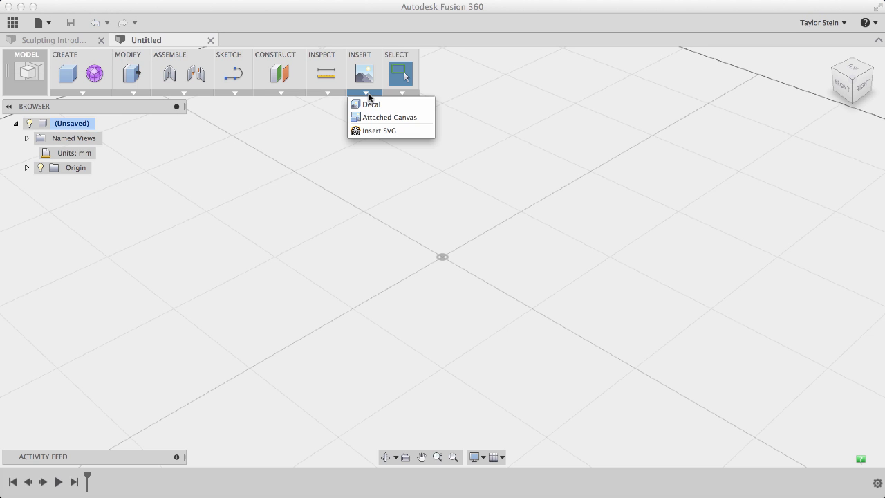
{"action": "left_click", "coordinate": [376, 117]}
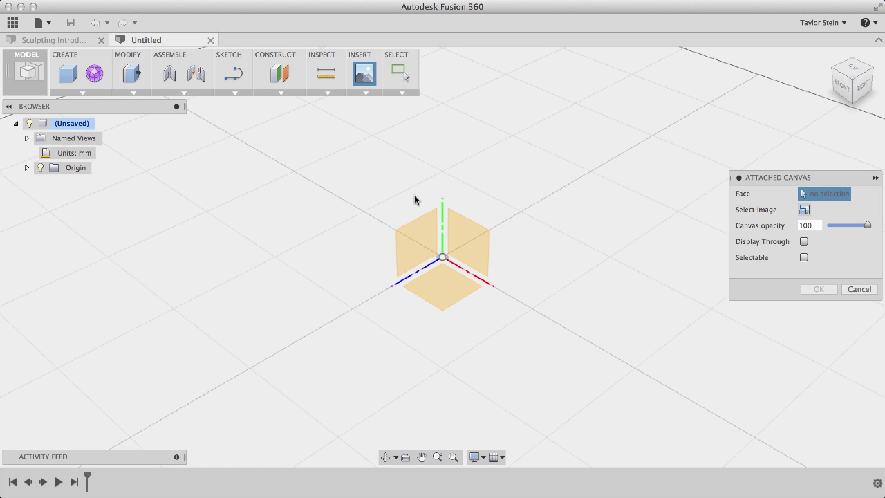
{"action": "left_click", "coordinate": [423, 233]}
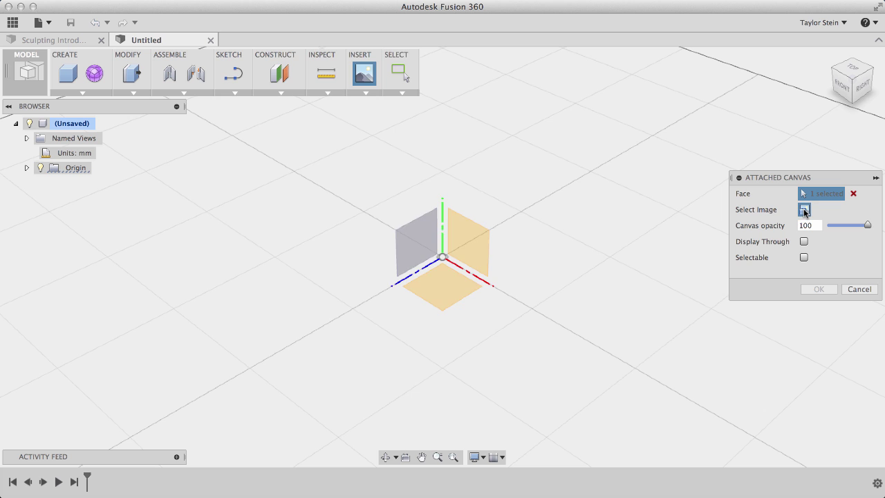
{"action": "left_click", "coordinate": [803, 209]}
{"action": "left_click", "coordinate": [301, 183]}
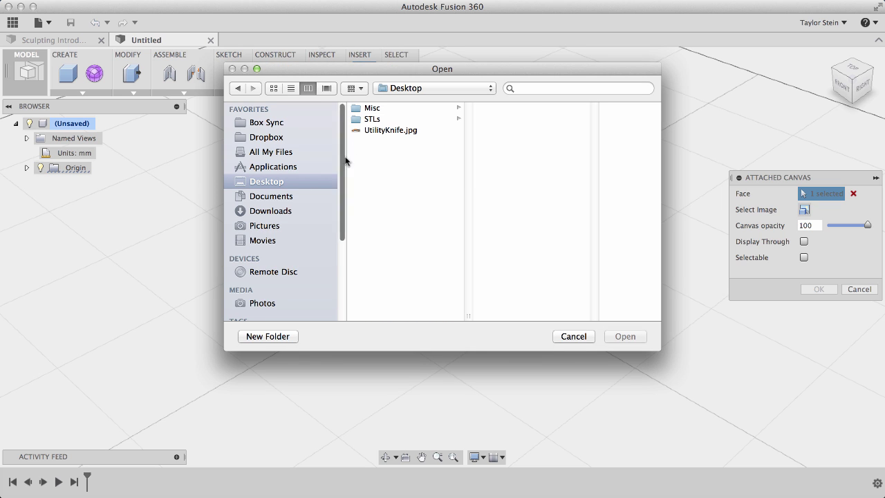
{"action": "left_click", "coordinate": [374, 131]}
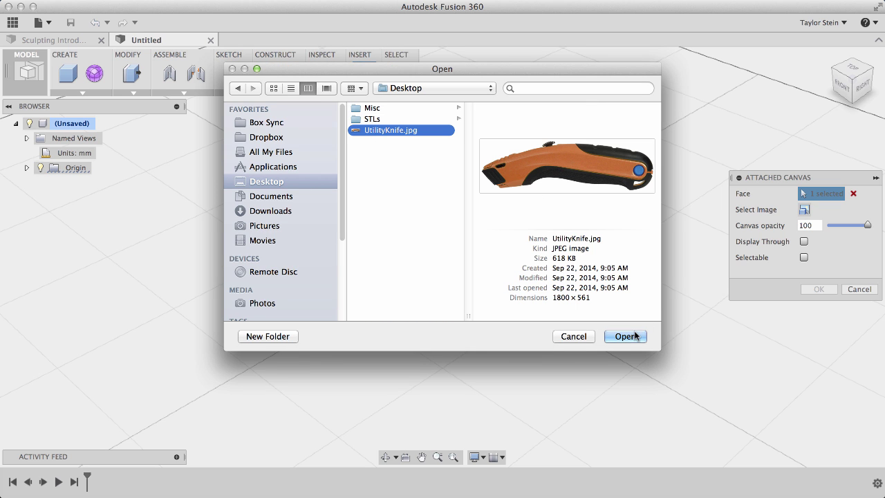
{"action": "left_click", "coordinate": [632, 337]}
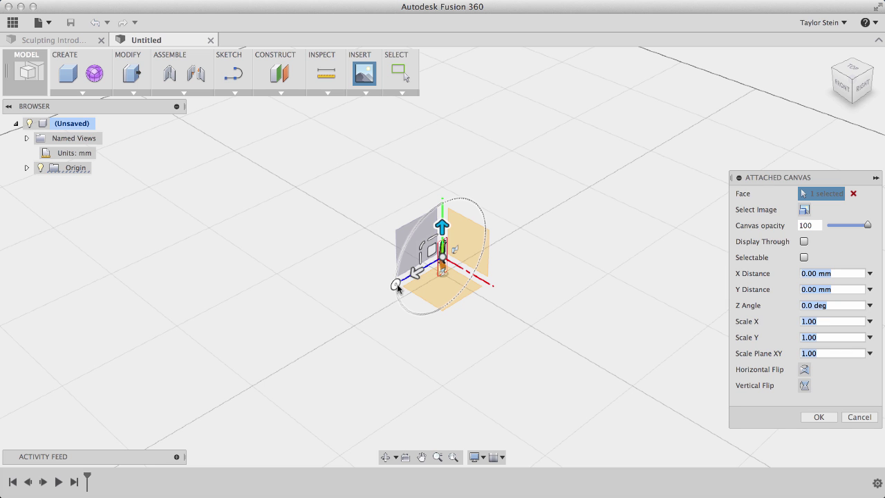
- Rotate the canvas a quarter turn so the knife lies lengthwise, and enlarge it uniformly to a plane scale of about 10
{"action": "left_click_drag", "start_coordinate": [396, 284], "coordinate": [441, 208]}
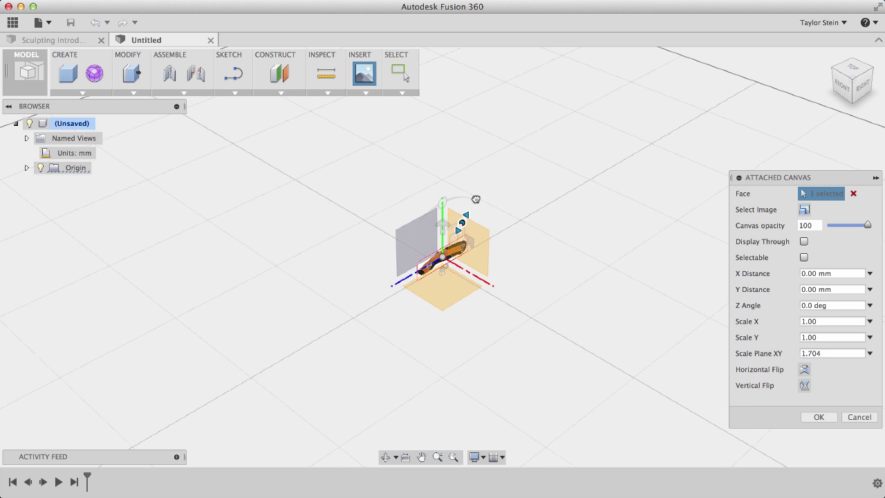
{"action": "left_click_drag", "start_coordinate": [496, 199], "coordinate": [503, 172]}
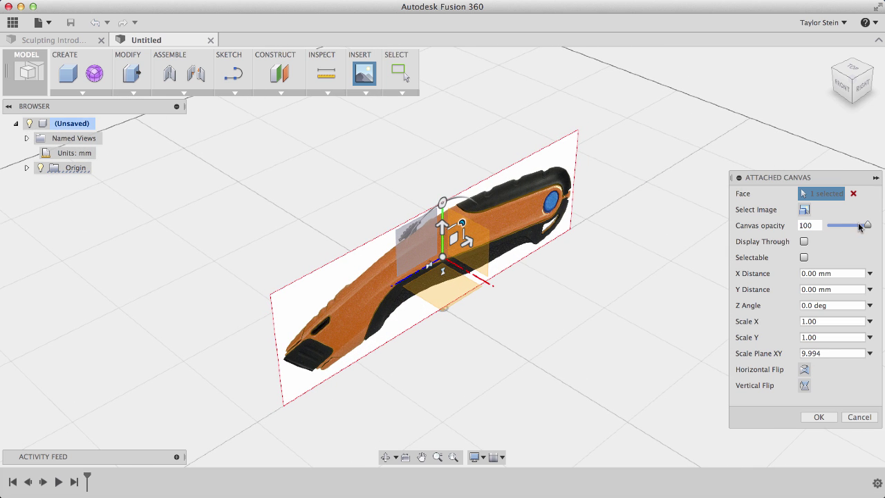
- Set the canvas opacity to 85, enable Display Through and finish the canvas placement
{"action": "left_click", "coordinate": [813, 226]}
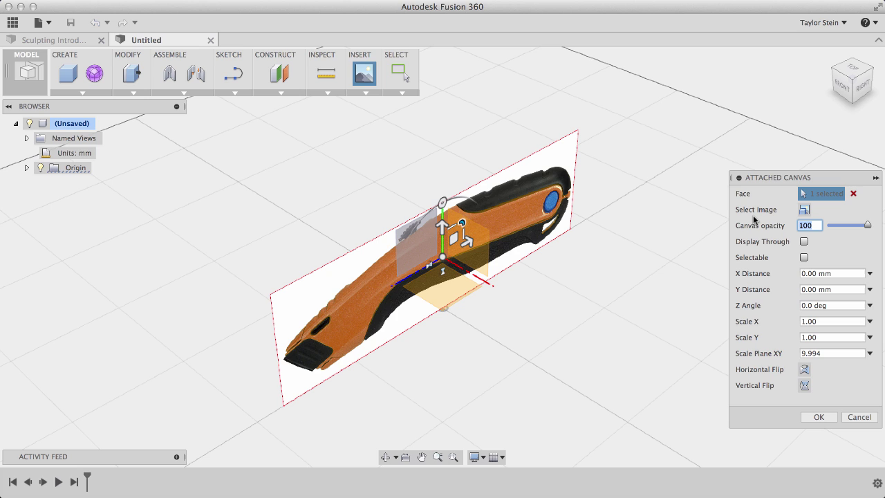
{"action": "type", "text": "85"}
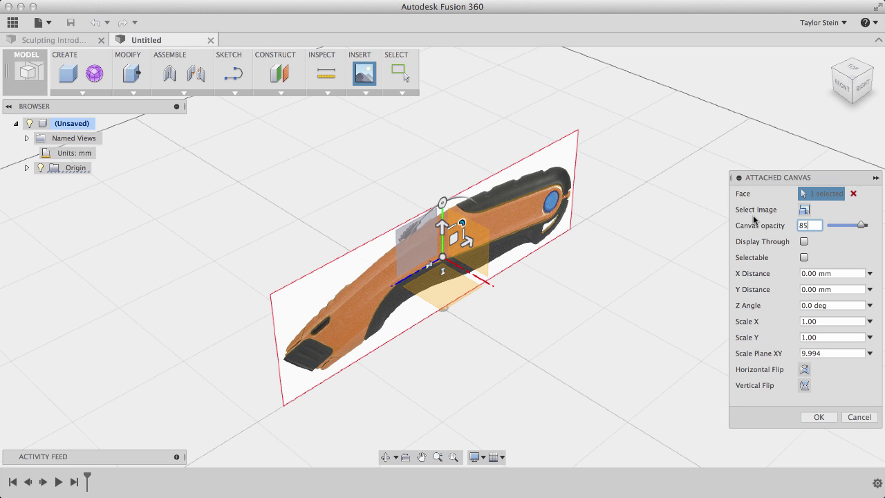
{"action": "left_click", "coordinate": [803, 241]}
{"action": "left_click", "coordinate": [830, 419]}
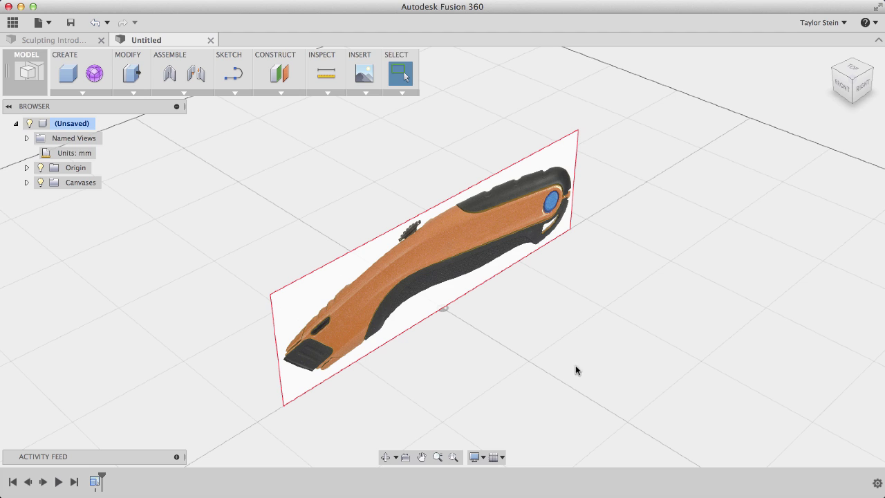
- Calibrate the UtilityKnife canvas in the Right view, setting the distance from the blade-end tip to the rear end of the knife to 180 mm
{"action": "left_click", "coordinate": [26, 183]}
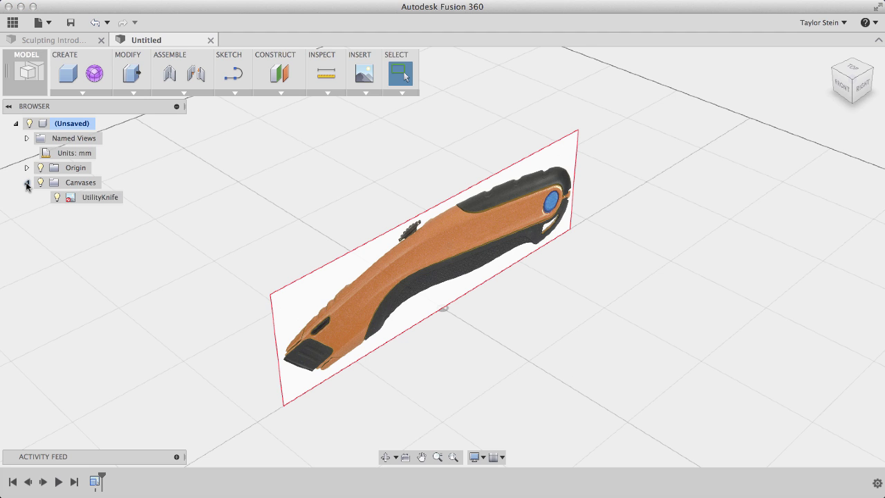
{"action": "right_click", "coordinate": [109, 197]}
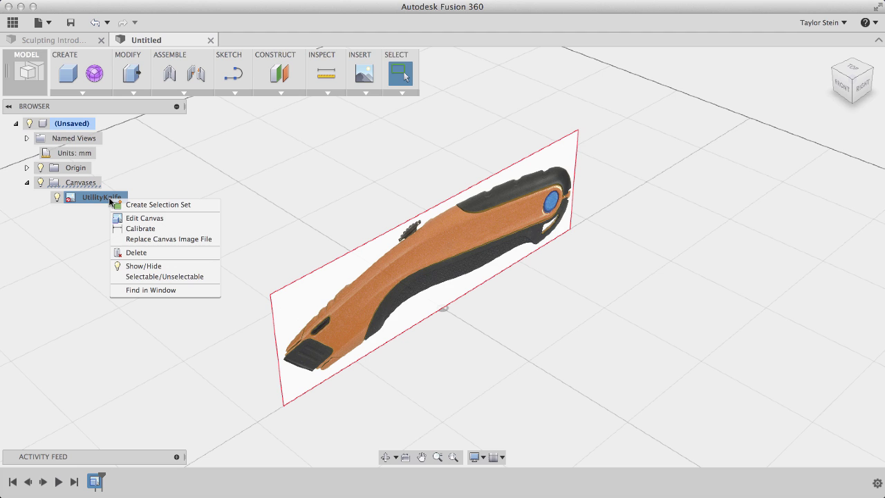
{"action": "left_click", "coordinate": [137, 229]}
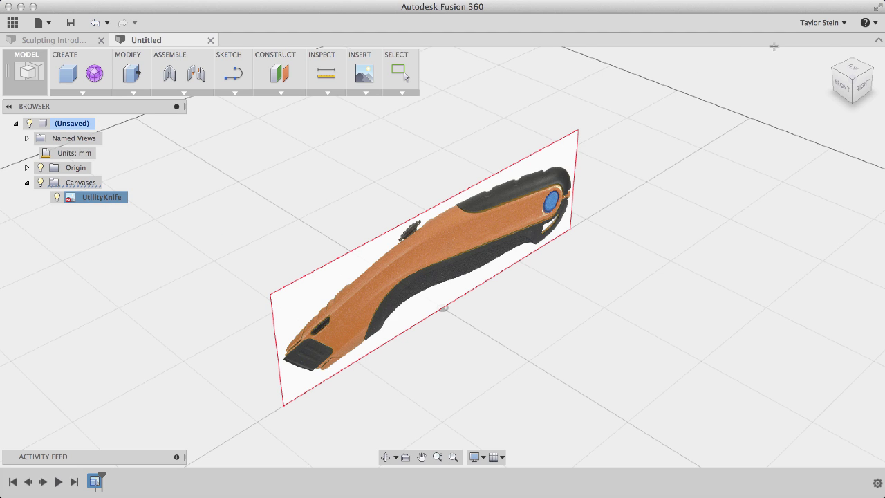
{"action": "left_click", "coordinate": [864, 90]}
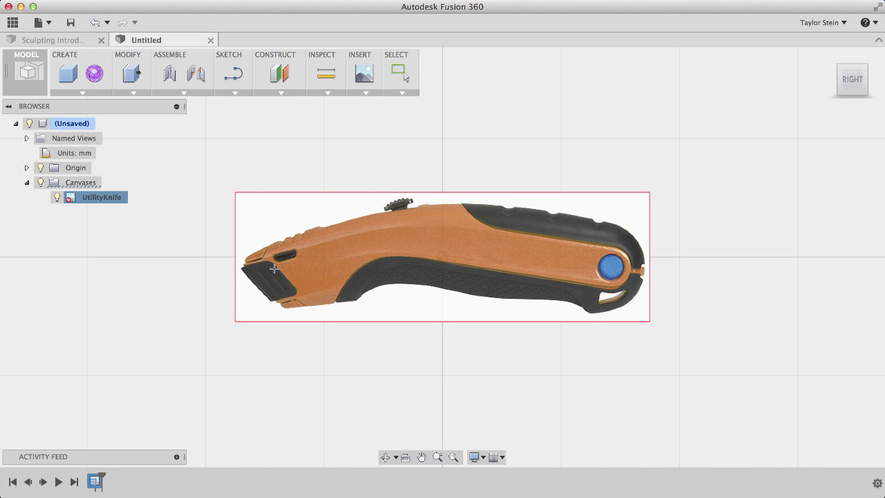
{"action": "left_click", "coordinate": [243, 267]}
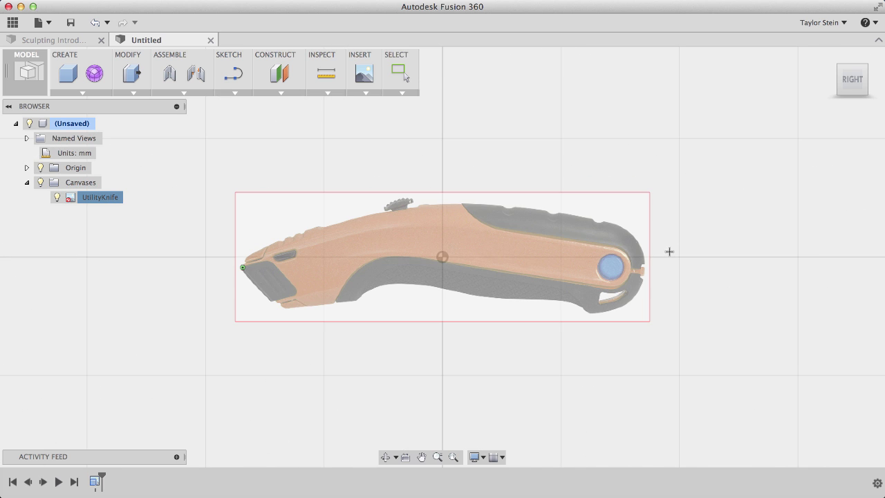
{"action": "left_click", "coordinate": [646, 265]}
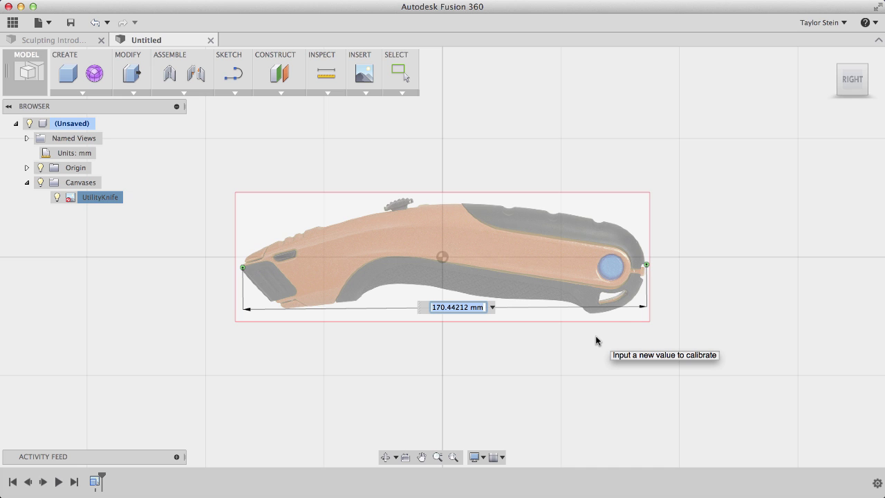
{"action": "type", "text": "180mm"}
{"action": "key", "text": "Return"}
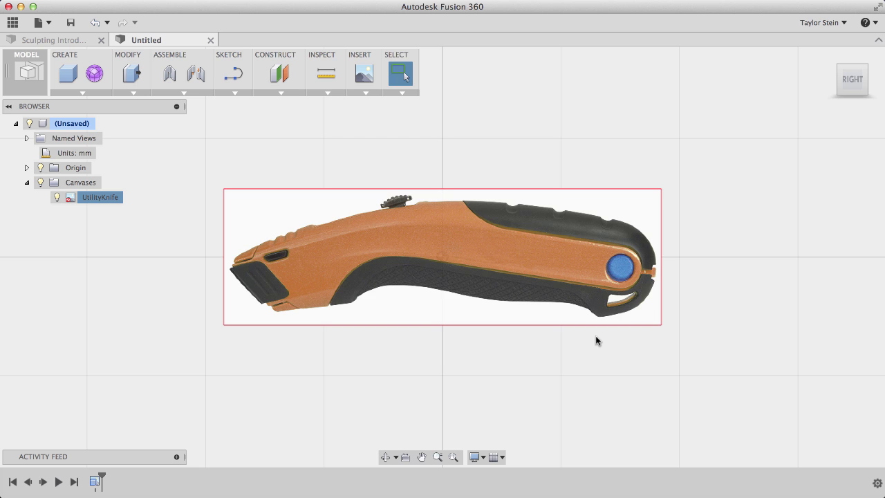
- Create a form and sketch a centre-based box from the origin over the knife, about 193 mm by 56 mm
{"action": "left_click", "coordinate": [92, 75]}
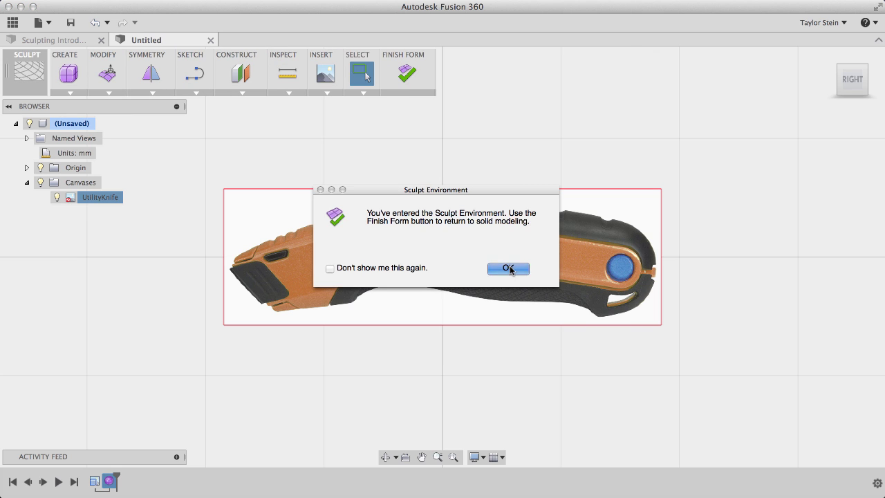
{"action": "left_click", "coordinate": [508, 269]}
{"action": "left_click", "coordinate": [70, 74]}
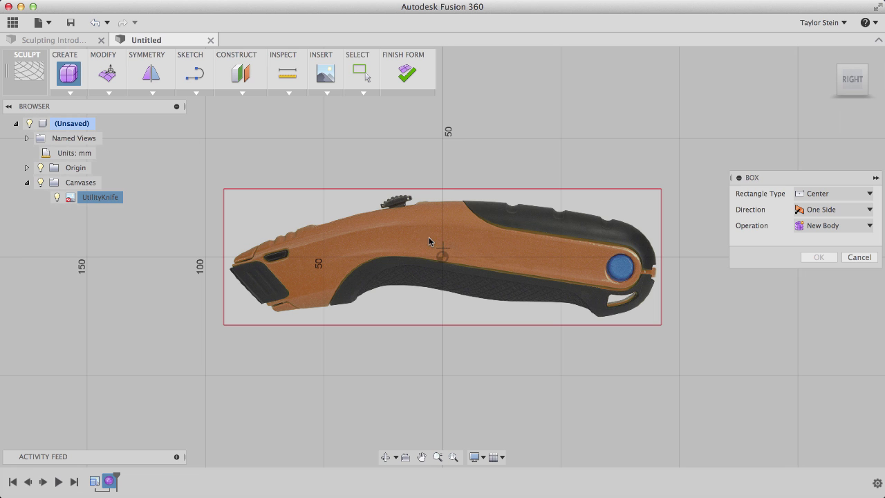
{"action": "left_click", "coordinate": [443, 260]}
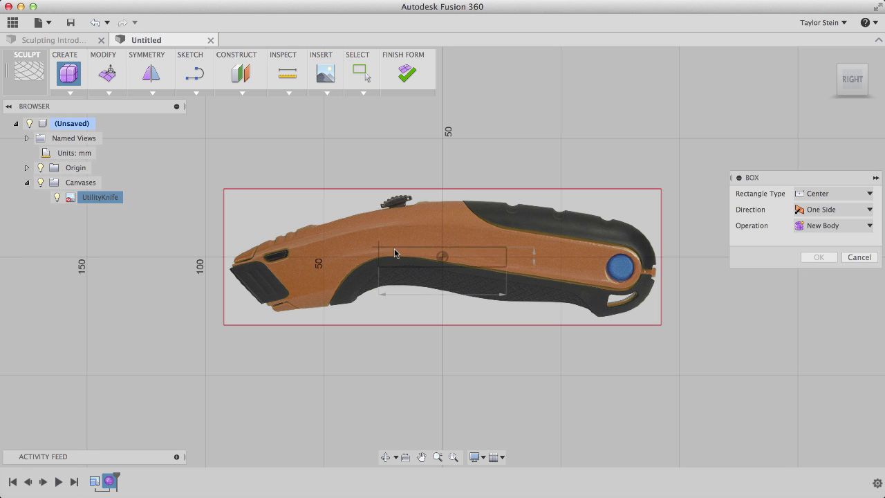
{"action": "left_click", "coordinate": [213, 193]}
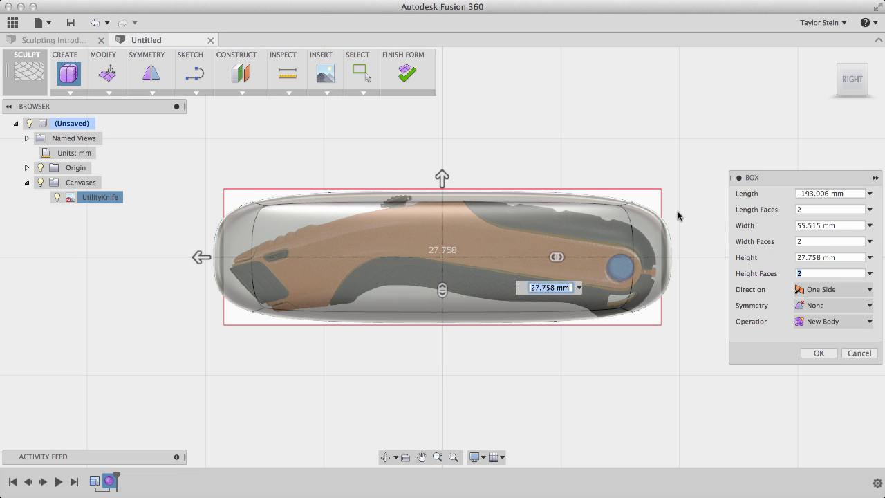
- Set the box's length to 175 mm, its width to 35 mm and its height to 25 mm
{"action": "left_click", "coordinate": [825, 193]}
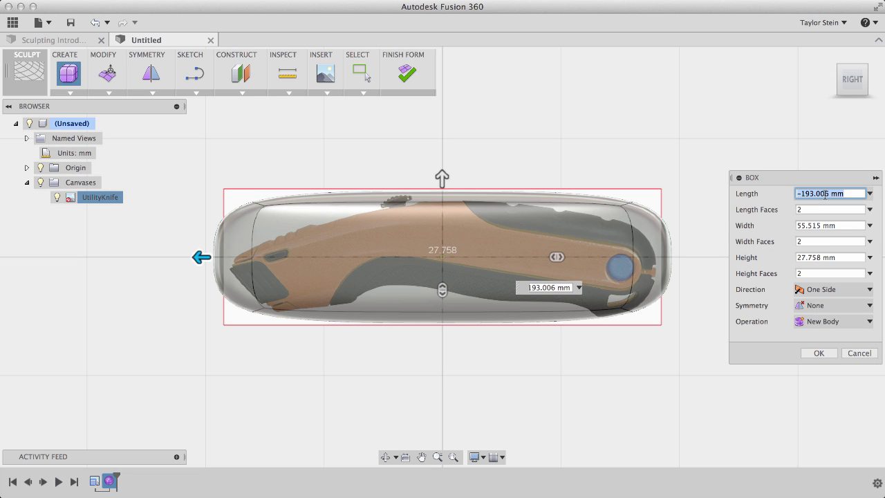
{"action": "type", "text": "175mm"}
{"action": "key", "text": "Tab"}
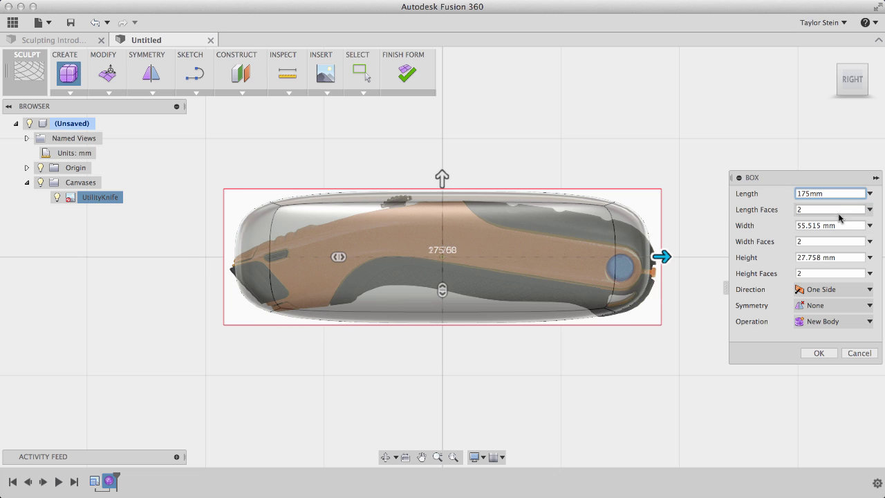
{"action": "type", "text": "35"}
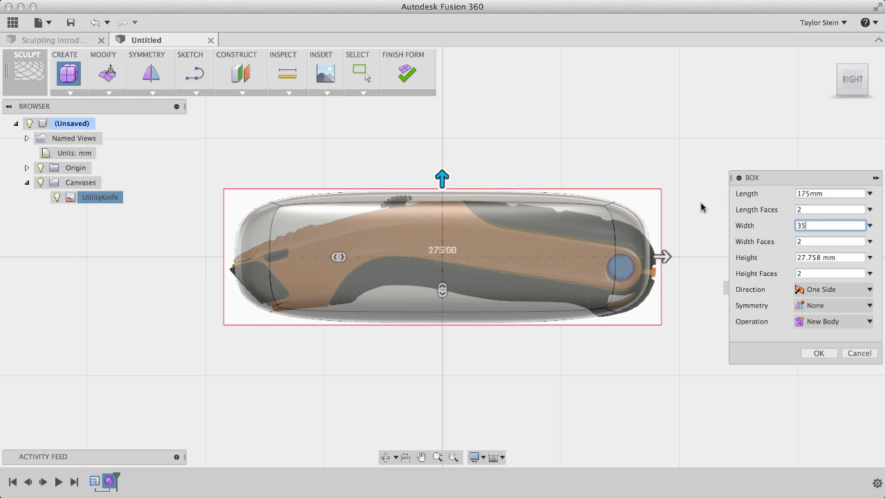
{"action": "key", "text": "Tab"}
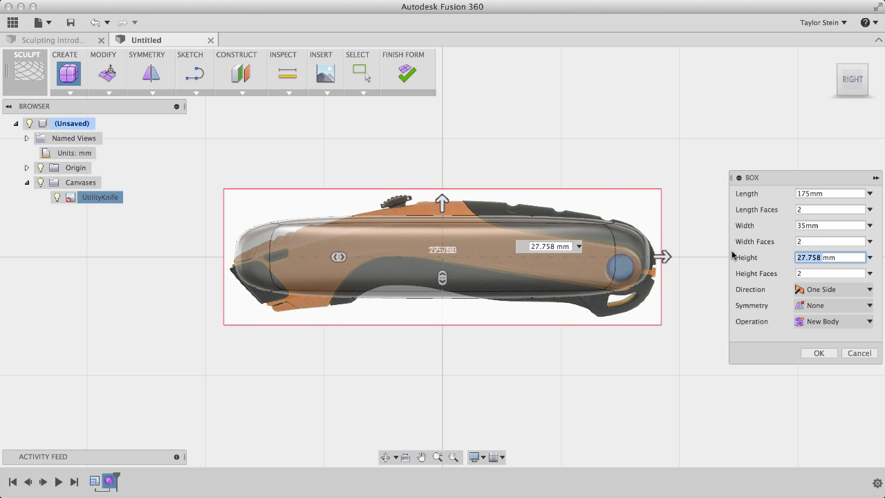
{"action": "type", "text": "25"}
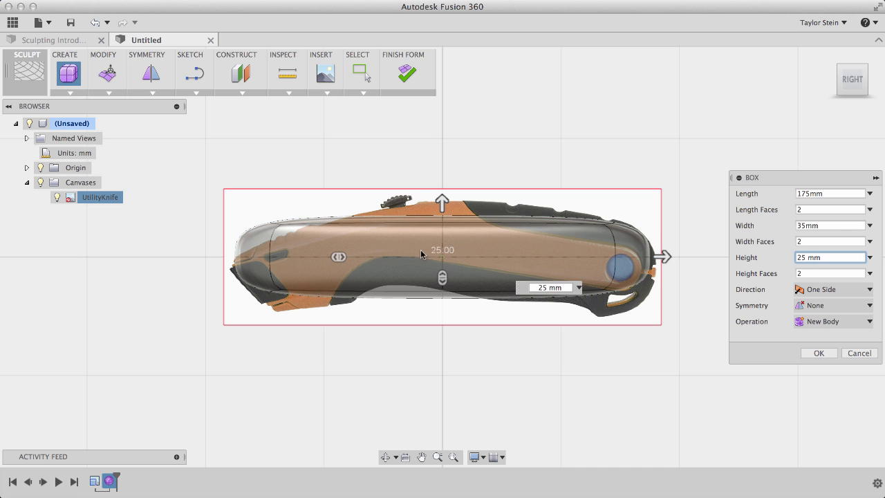
- Give the box 5 length faces and mirror symmetry across its height, and create it as a new body
{"action": "left_click", "coordinate": [809, 210]}
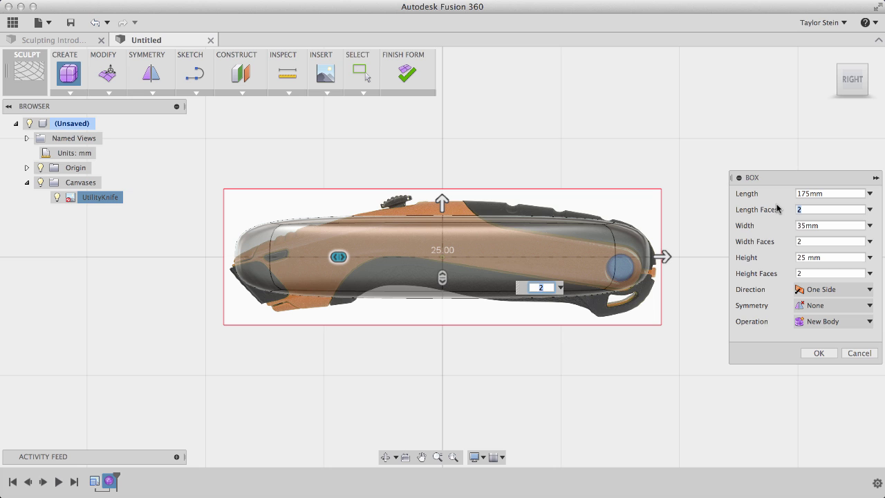
{"action": "key", "text": "Return"}
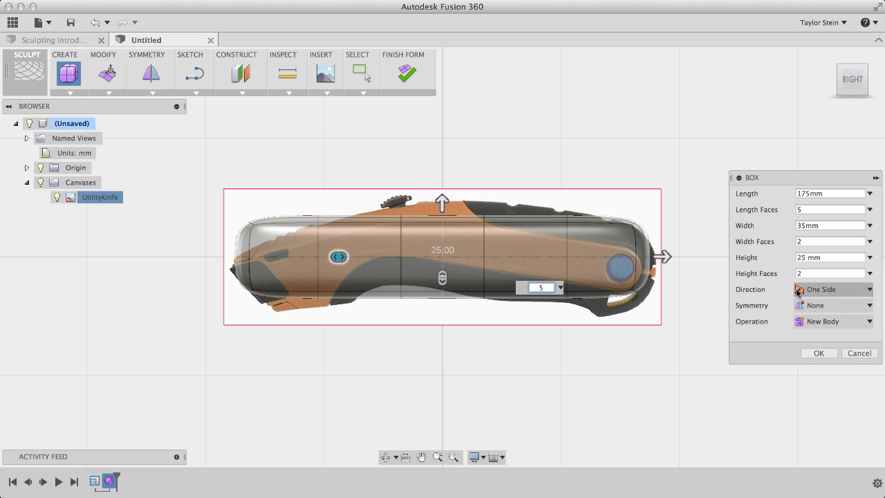
{"action": "left_click", "coordinate": [830, 306]}
{"action": "left_click", "coordinate": [824, 333]}
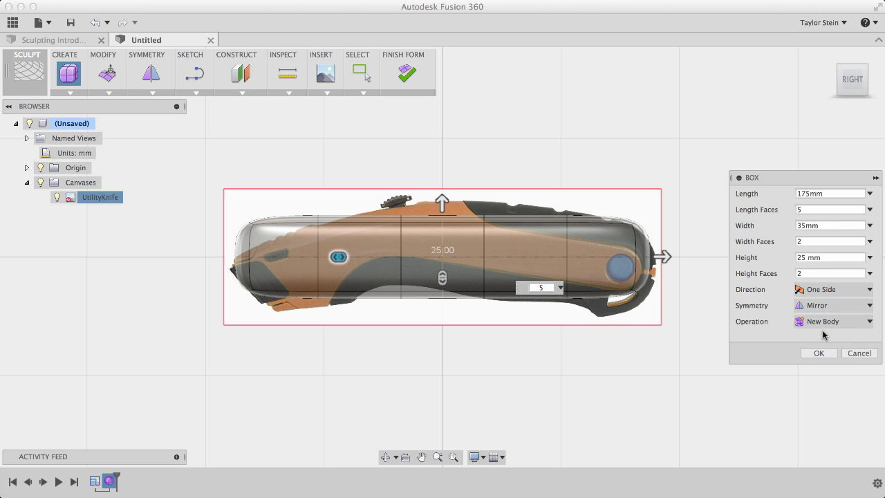
{"action": "left_click", "coordinate": [800, 353]}
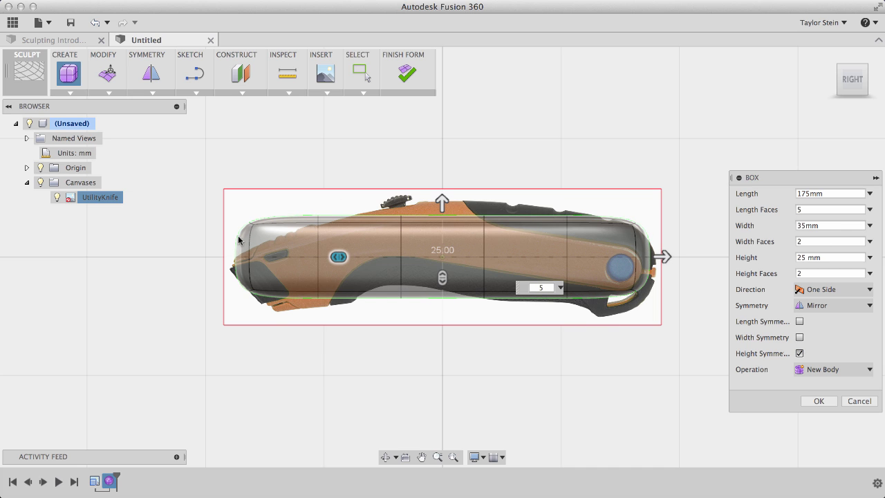
{"action": "left_click", "coordinate": [834, 404]}
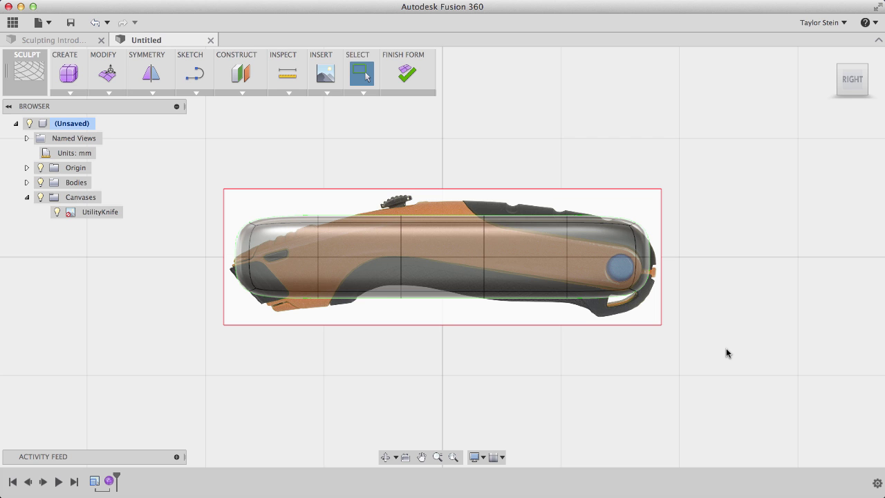
- Raise the form's middle faces to the knife's upper curve and rotate and lower the two middle underside faces onto the grip's underside
{"action": "left_click", "coordinate": [109, 78]}
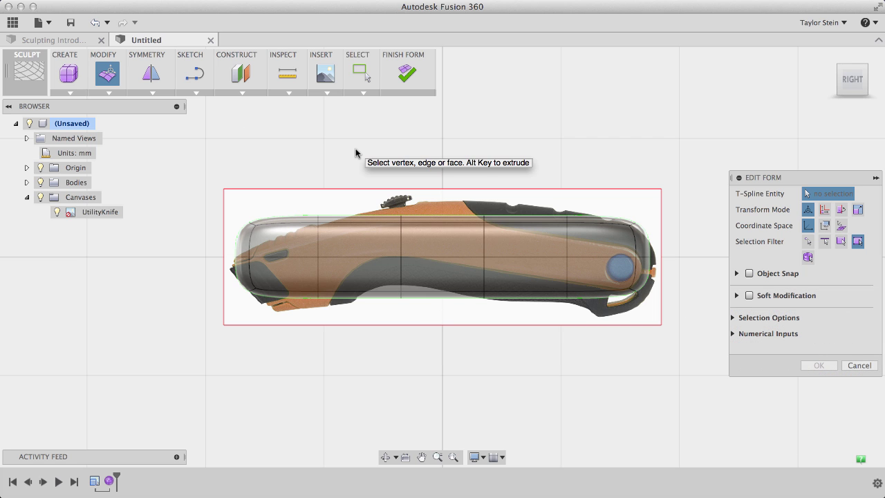
{"action": "left_click_drag", "start_coordinate": [356, 143], "coordinate": [532, 423]}
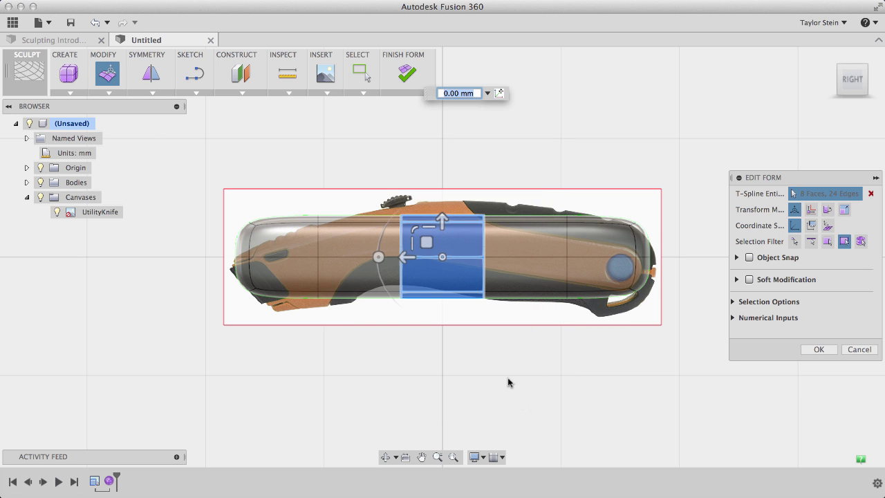
{"action": "left_click_drag", "start_coordinate": [426, 242], "coordinate": [430, 231]}
{"action": "left_click_drag", "start_coordinate": [397, 268], "coordinate": [526, 320]}
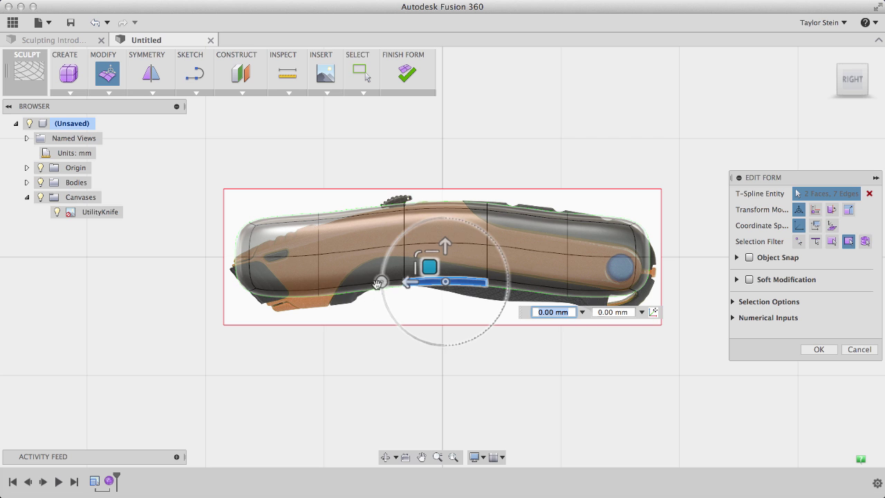
{"action": "left_click_drag", "start_coordinate": [380, 284], "coordinate": [430, 271]}
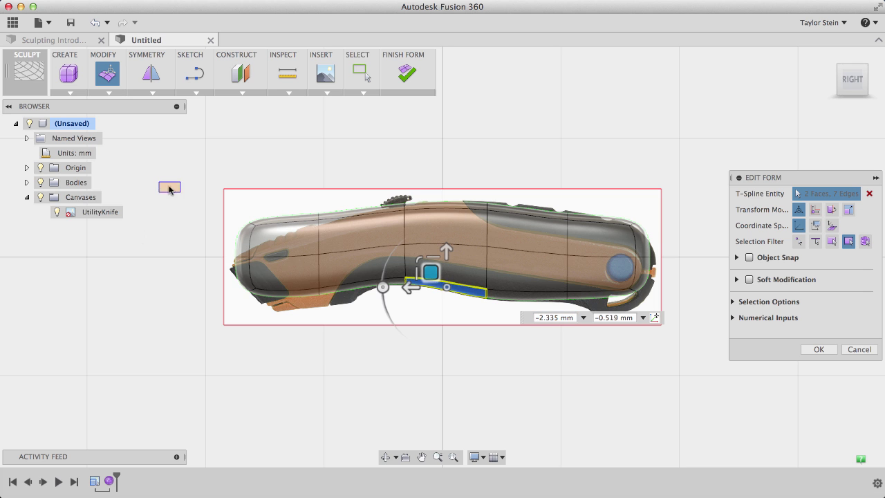
- Move and rotate the front-end faces to follow the knife's nose, and shift the lower nose edges up and inward onto its outline
{"action": "left_click_drag", "start_coordinate": [158, 181], "coordinate": [362, 379]}
{"action": "left_click_drag", "start_coordinate": [219, 255], "coordinate": [232, 289]}
{"action": "left_click_drag", "start_coordinate": [263, 257], "coordinate": [215, 242]}
{"action": "double_click", "coordinate": [235, 254]}
{"action": "mouse_move", "coordinate": [240, 291]}
{"action": "left_mouse_down"}
{"action": "mouse_move", "coordinate": [287, 327]}
{"action": "mouse_move", "coordinate": [243, 285]}
{"action": "mouse_move", "coordinate": [251, 278]}
{"action": "left_mouse_up"}
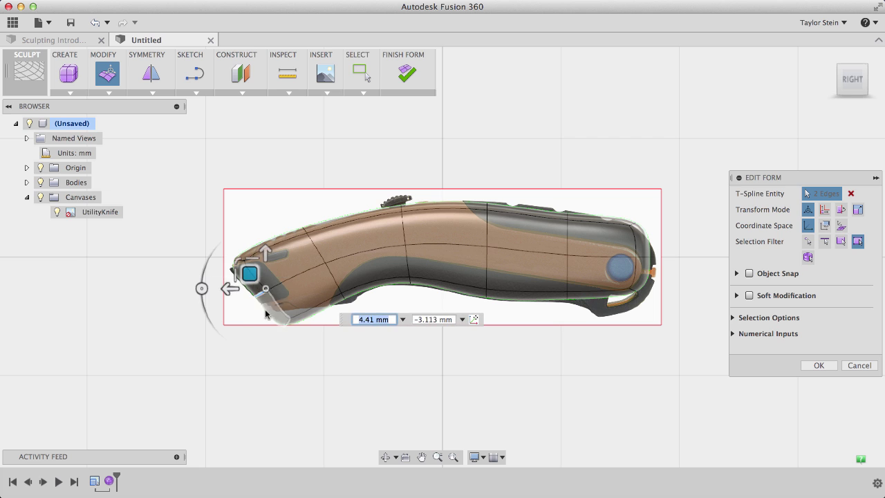
{"action": "mouse_move", "coordinate": [267, 310]}
{"action": "left_mouse_down"}
{"action": "mouse_move", "coordinate": [319, 348]}
{"action": "mouse_move", "coordinate": [280, 301]}
{"action": "left_mouse_up"}
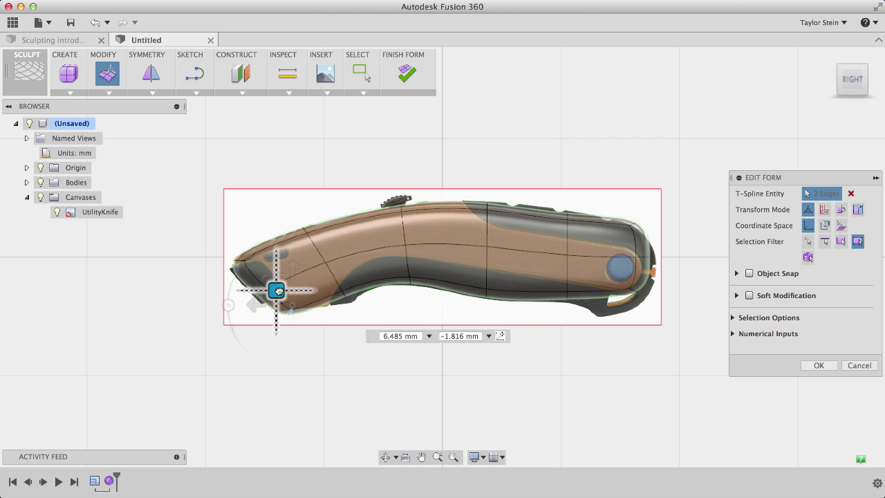
{"action": "left_click_drag", "start_coordinate": [278, 291], "coordinate": [276, 289]}
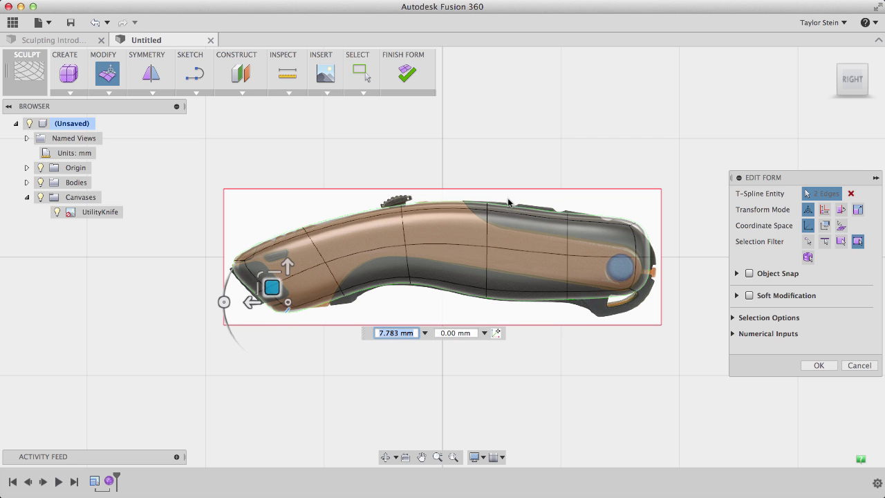
- Rotate and shift the upper rear faces about 1.04 mm up and 2.85 mm rearward, and lower the rear-end faces about 4.41 mm
{"action": "left_click_drag", "start_coordinate": [563, 231], "coordinate": [563, 230]}
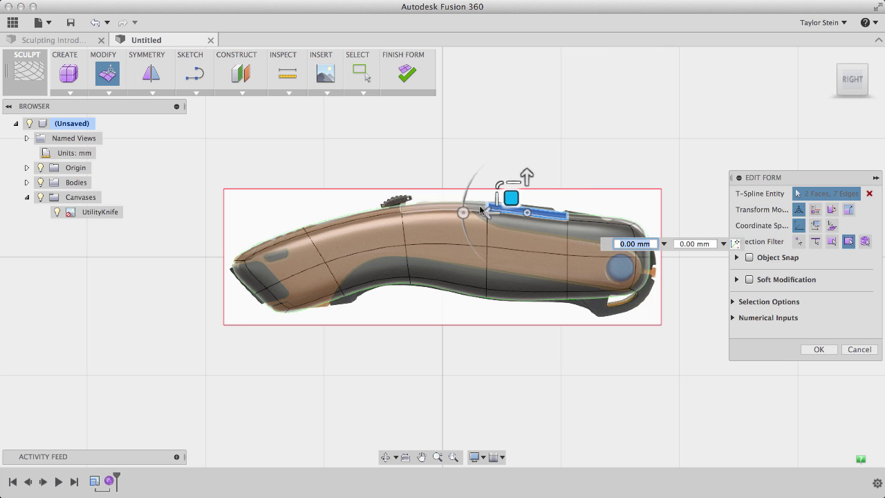
{"action": "left_click_drag", "start_coordinate": [460, 205], "coordinate": [520, 199]}
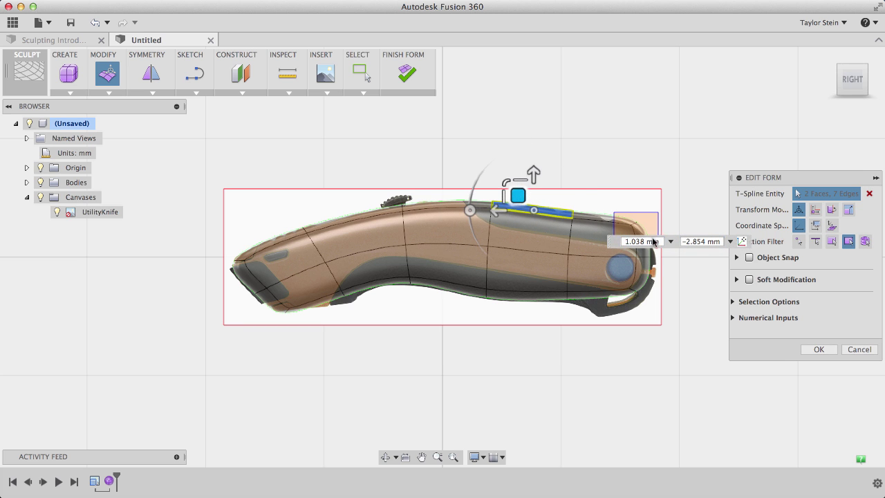
{"action": "left_click_drag", "start_coordinate": [653, 239], "coordinate": [651, 240]}
{"action": "left_click_drag", "start_coordinate": [600, 176], "coordinate": [666, 311]}
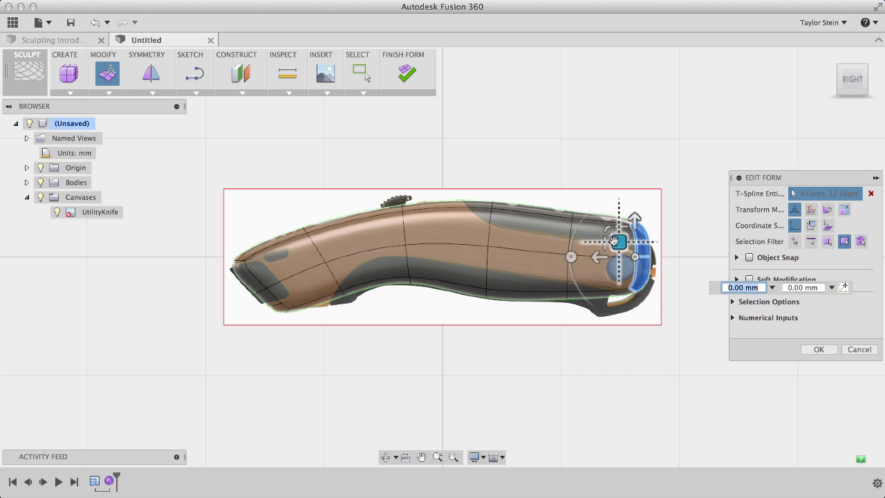
{"action": "left_click_drag", "start_coordinate": [618, 257], "coordinate": [618, 254]}
- Move the two centre edges of the rear end about 3.72 mm rearward and 0.25 mm down to meet the knife's end
{"action": "scroll", "coordinate": [641, 293], "scroll_direction": "up", "scroll_amount": 5}
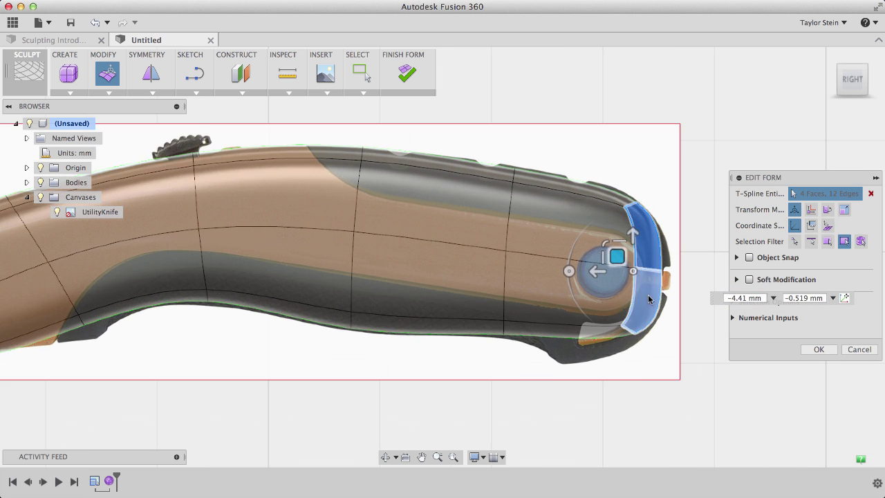
{"action": "scroll", "coordinate": [638, 377], "scroll_direction": "up", "scroll_amount": 1}
{"action": "middle_click_drag", "start_coordinate": [642, 373], "coordinate": [472, 393]}
{"action": "scroll", "coordinate": [468, 392], "scroll_direction": "up", "scroll_amount": 1}
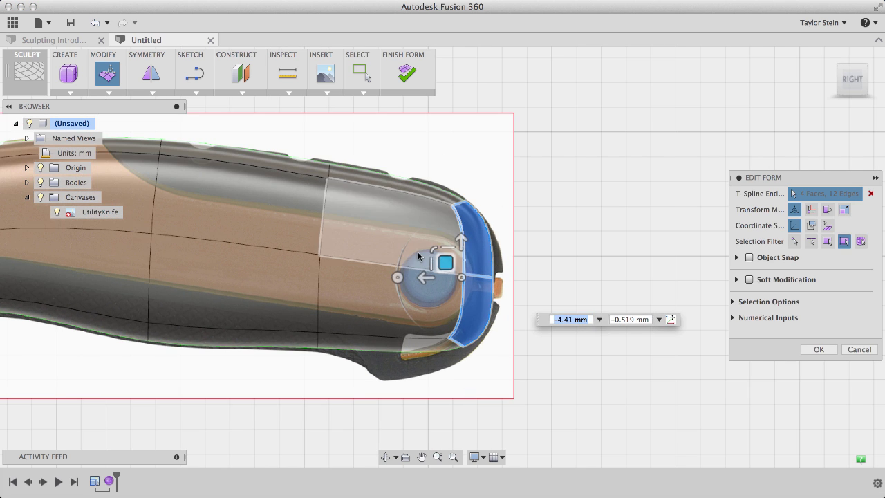
{"action": "left_click_drag", "start_coordinate": [417, 253], "coordinate": [512, 297]}
{"action": "left_click_drag", "start_coordinate": [458, 265], "coordinate": [477, 266]}
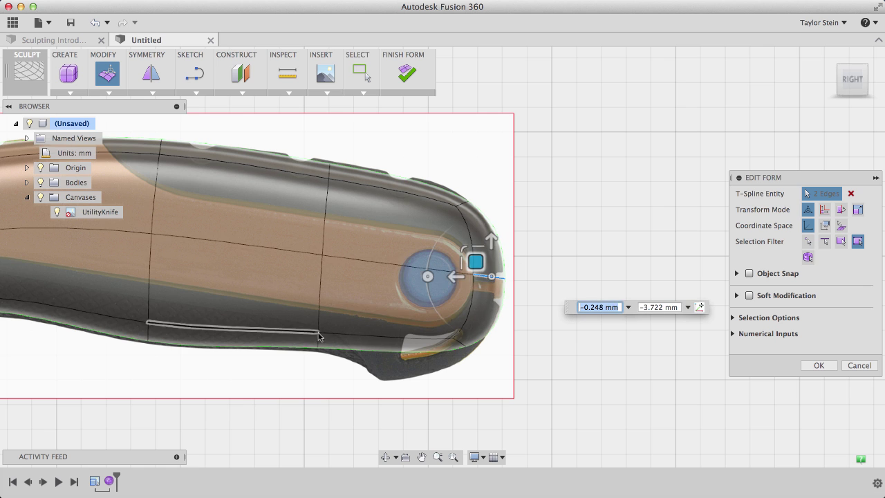
- Adjust the lower rear corner to the knife outline and lower the adjacent underside face about 0.87 mm
{"action": "left_click_drag", "start_coordinate": [298, 310], "coordinate": [477, 368]}
{"action": "left_click_drag", "start_coordinate": [323, 341], "coordinate": [358, 334]}
{"action": "left_click", "coordinate": [190, 339]}
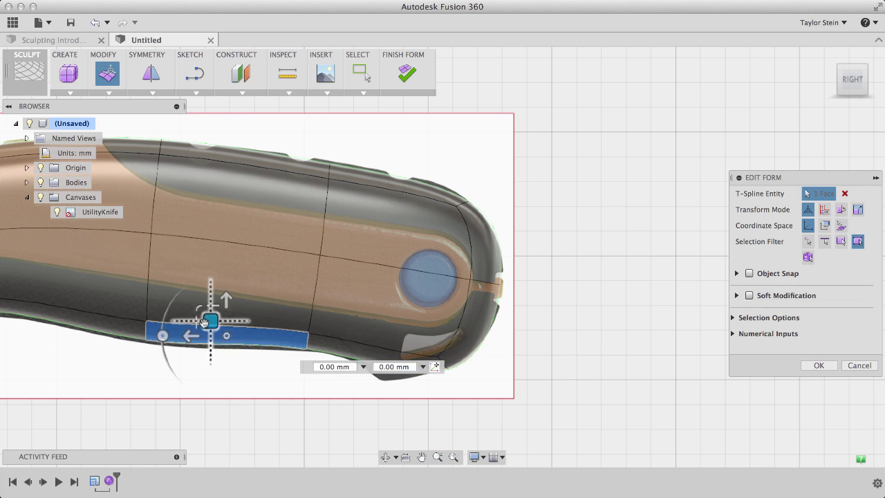
{"action": "left_click_drag", "start_coordinate": [211, 321], "coordinate": [211, 324]}
- Lower the two underside edges at the grip's concave section to follow the knife's underside in the image
{"action": "scroll", "coordinate": [76, 356], "scroll_direction": "down", "scroll_amount": 2}
{"action": "middle_click_drag", "start_coordinate": [59, 361], "coordinate": [274, 389]}
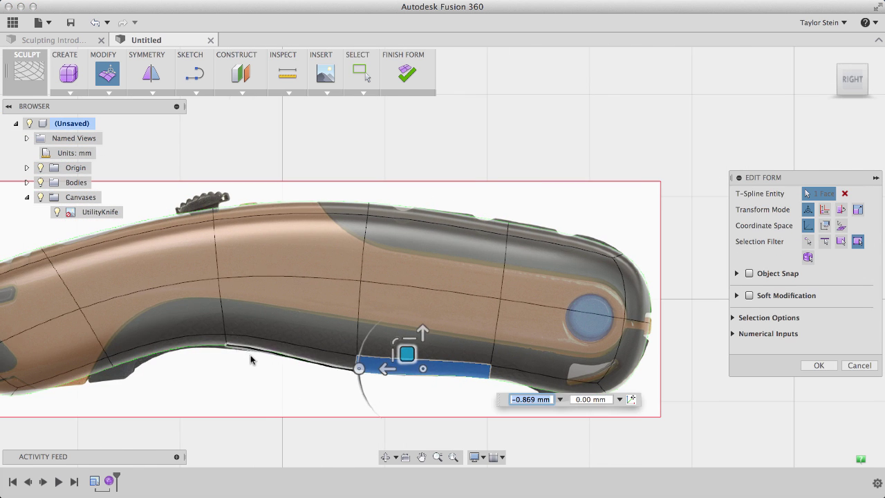
{"action": "left_click", "coordinate": [211, 328]}
{"action": "left_click_drag", "start_coordinate": [210, 325], "coordinate": [202, 326]}
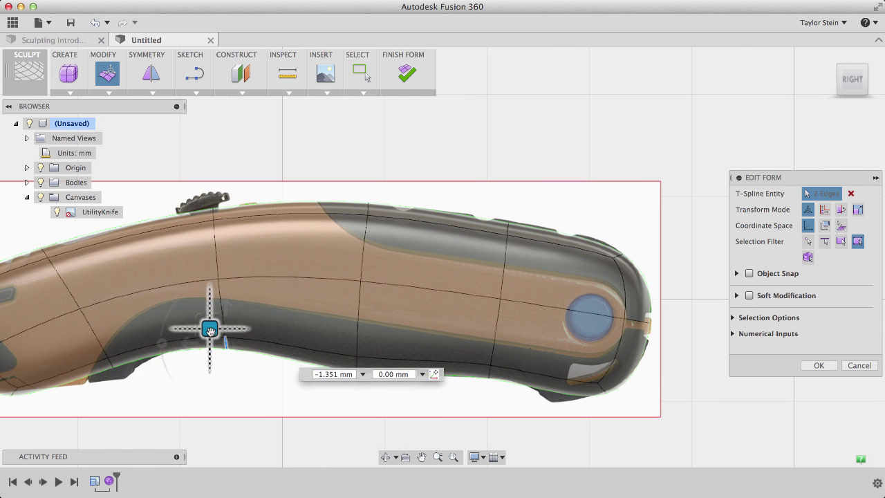
- Move the underside edges at the front of the grip down and rearward, refit the lower nose edges and finish the form edit
{"action": "middle_click_drag", "start_coordinate": [127, 362], "coordinate": [199, 361]}
{"action": "left_click_drag", "start_coordinate": [196, 370], "coordinate": [212, 384]}
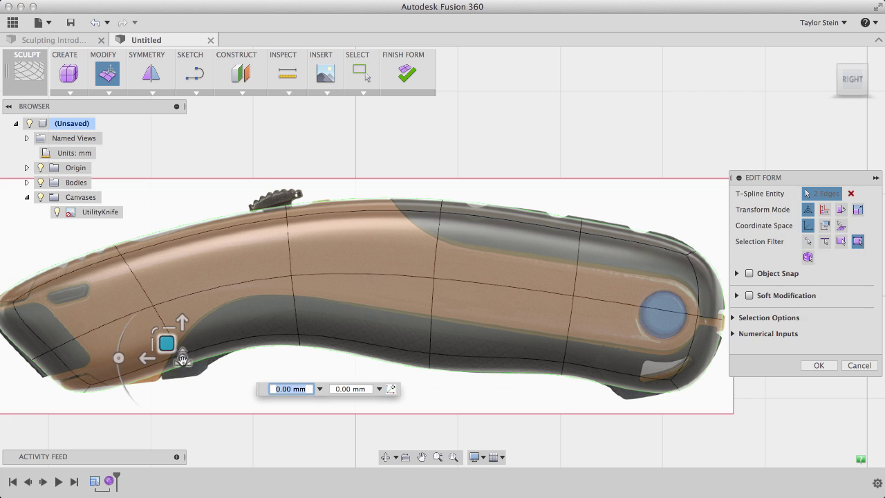
{"action": "left_click_drag", "start_coordinate": [171, 346], "coordinate": [176, 365]}
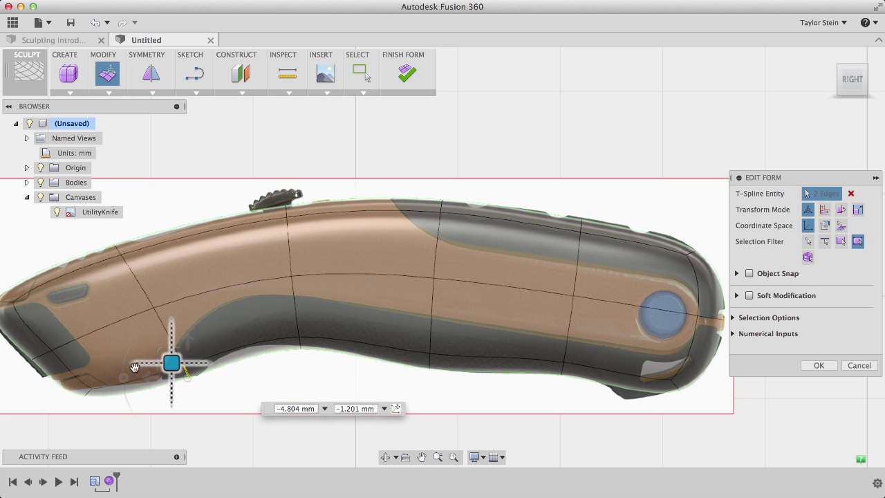
{"action": "mouse_move", "coordinate": [60, 376]}
{"action": "left_mouse_down"}
{"action": "mouse_move", "coordinate": [85, 384]}
{"action": "mouse_move", "coordinate": [69, 380]}
{"action": "mouse_move", "coordinate": [61, 362]}
{"action": "left_mouse_up"}
{"action": "scroll", "coordinate": [389, 270], "scroll_direction": "down", "scroll_amount": 6}
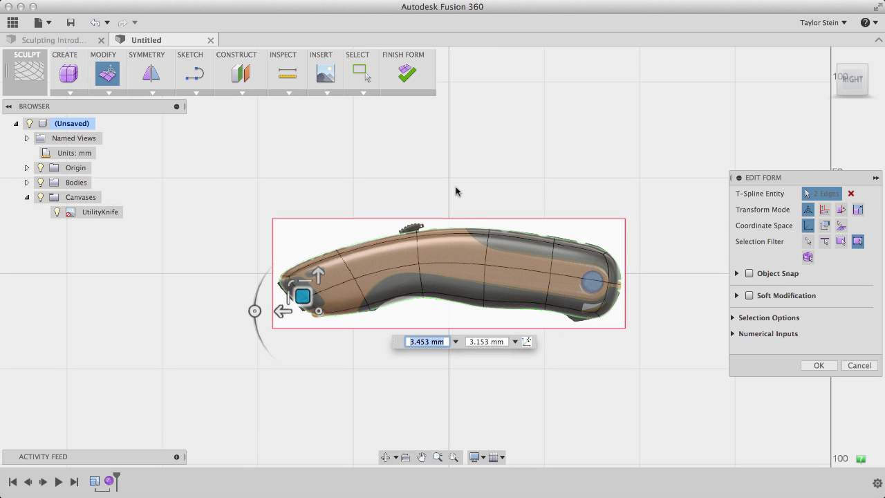
{"action": "left_click", "coordinate": [819, 365]}
- Insert a simple, single-sided edge at location -0.494, behind the lower front side edges of the grip
{"action": "scroll", "coordinate": [336, 366], "scroll_direction": "up", "scroll_amount": 5}
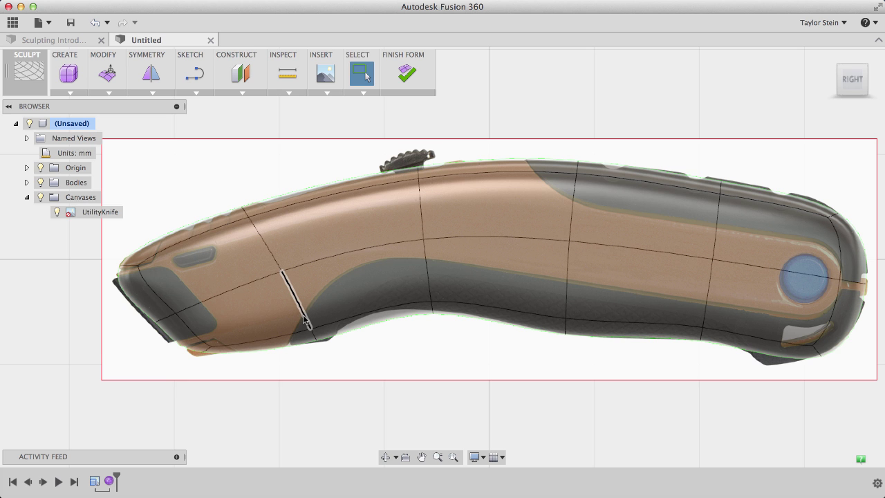
{"action": "scroll", "coordinate": [315, 338], "scroll_direction": "up", "scroll_amount": 4}
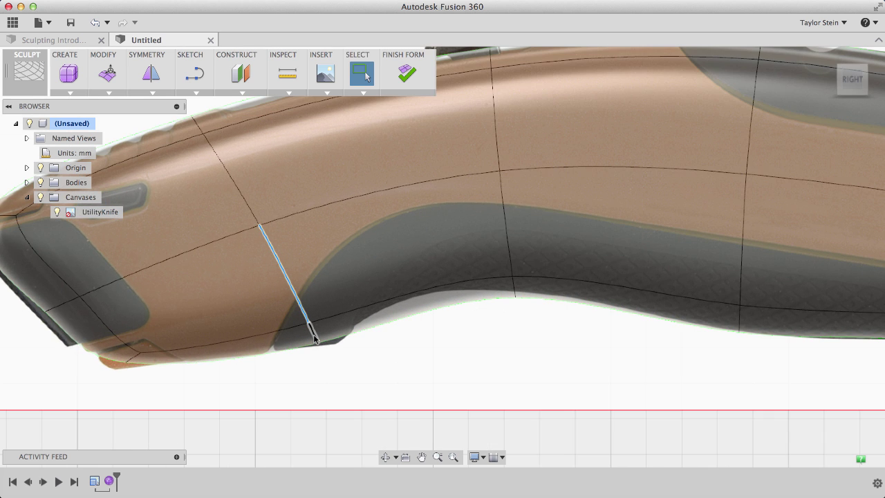
{"action": "left_click", "coordinate": [109, 91]}
{"action": "left_click", "coordinate": [117, 124]}
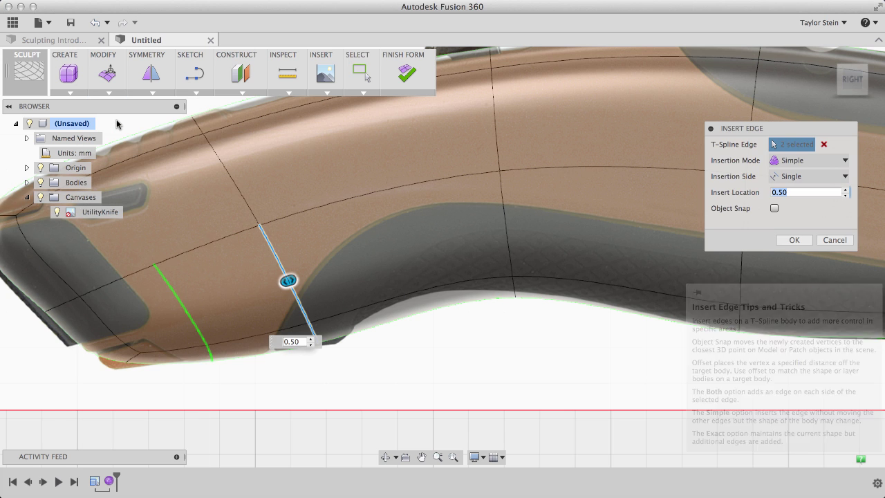
{"action": "left_click_drag", "start_coordinate": [288, 280], "coordinate": [291, 280]}
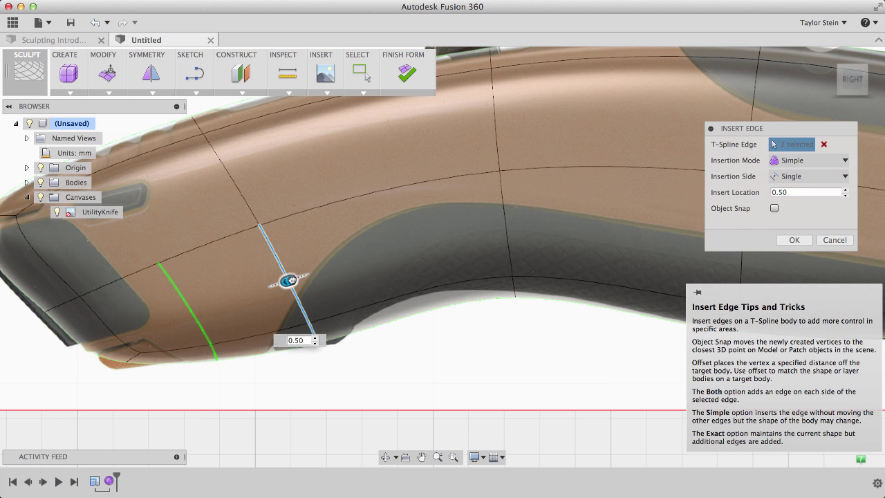
{"action": "left_click_drag", "start_coordinate": [455, 243], "coordinate": [272, 285]}
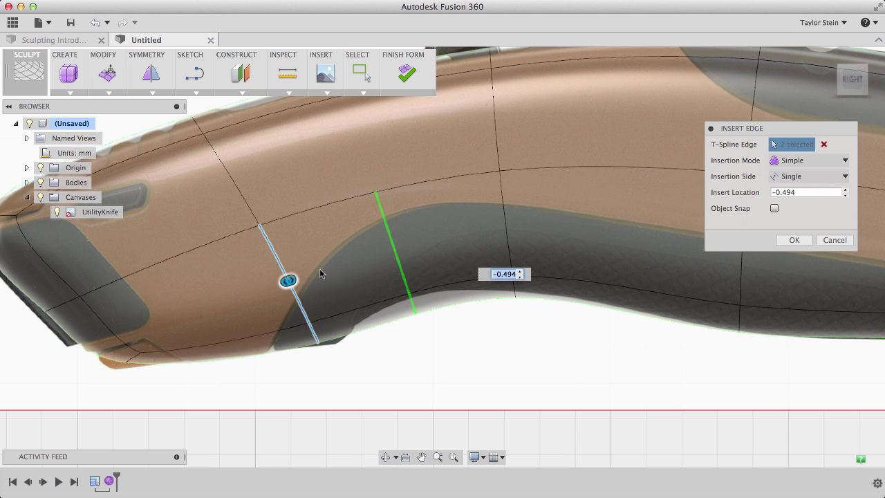
{"action": "left_click", "coordinate": [809, 239]}
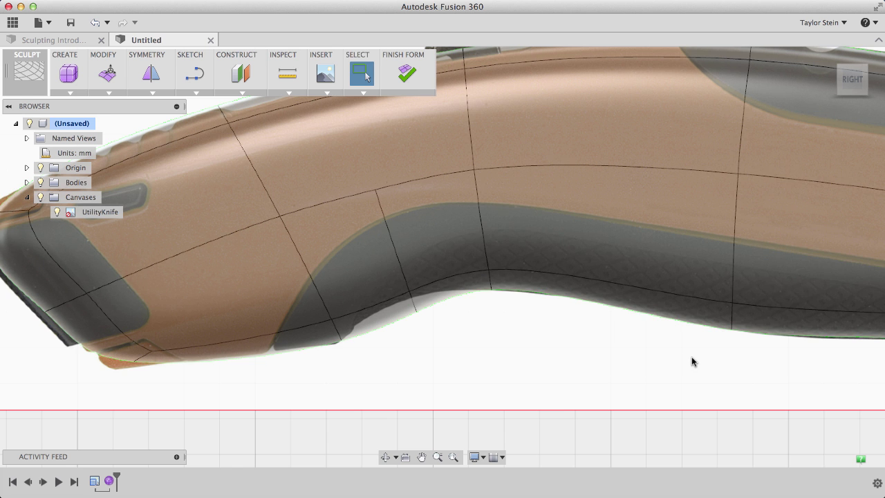
- Insert a simple, single-sided edge at location -0.5, rearward of the lower side edges near the knife's rear end
{"action": "scroll", "coordinate": [692, 357], "scroll_direction": "down", "scroll_amount": 3}
{"action": "middle_click_drag", "start_coordinate": [690, 357], "coordinate": [263, 349]}
{"action": "scroll", "coordinate": [273, 348], "scroll_direction": "up", "scroll_amount": 2}
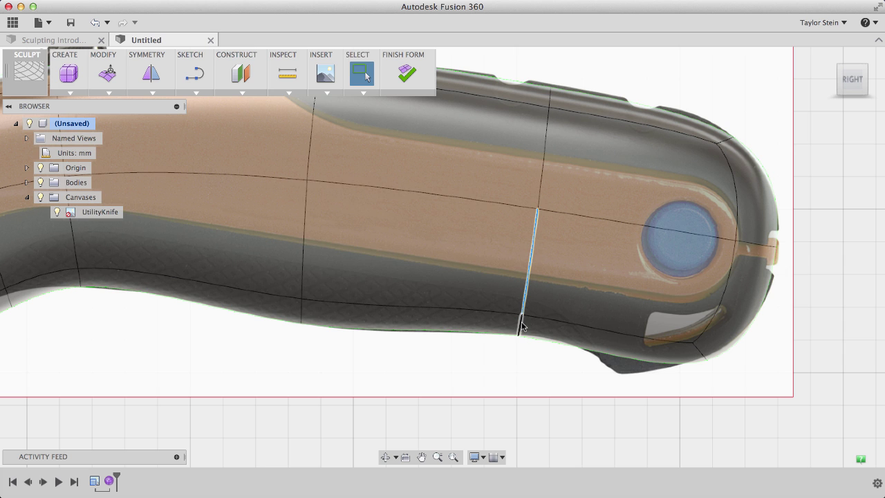
{"action": "left_click", "coordinate": [107, 72]}
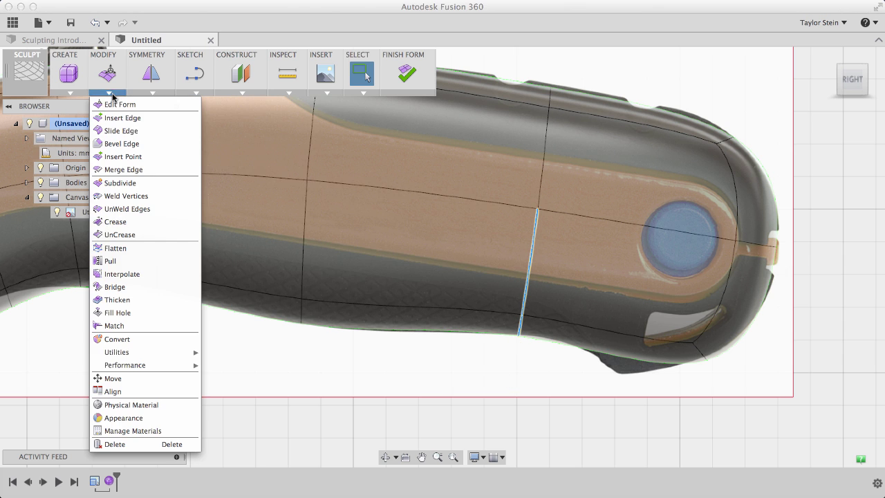
{"action": "left_click", "coordinate": [121, 115]}
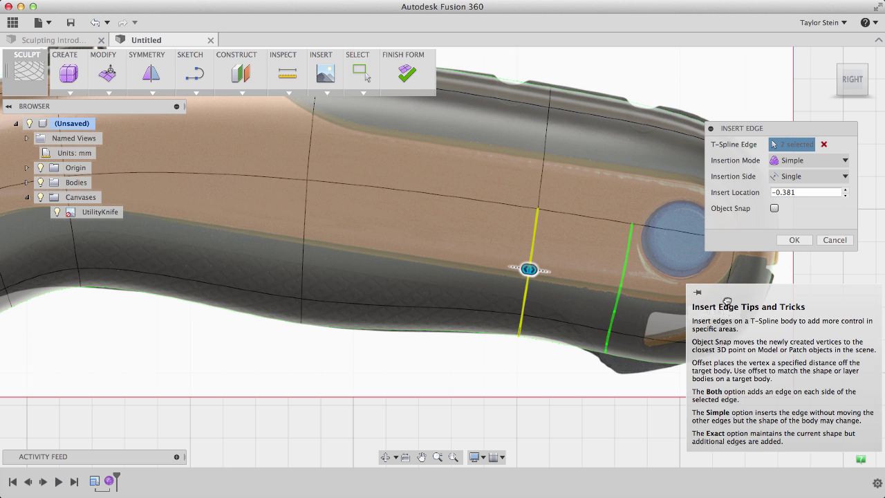
{"action": "left_click_drag", "start_coordinate": [760, 307], "coordinate": [772, 310]}
{"action": "left_click_drag", "start_coordinate": [811, 192], "coordinate": [738, 186]}
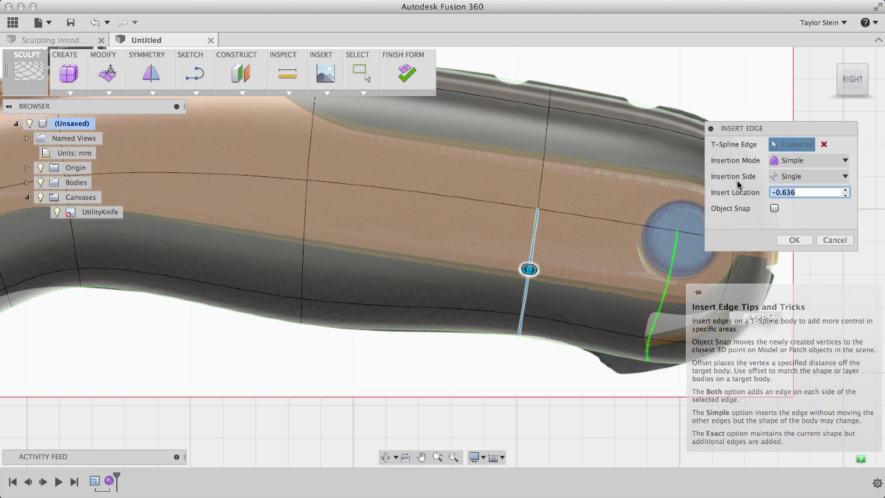
{"action": "type", "text": "-0"}
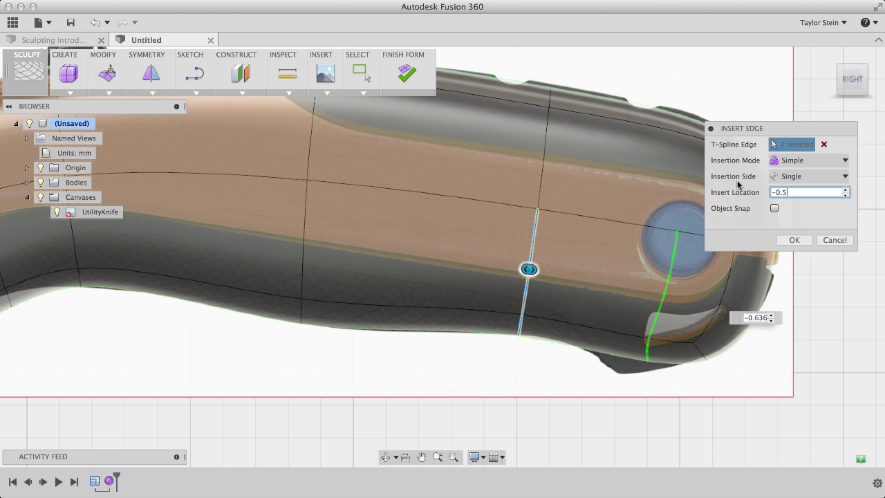
{"action": "left_click", "coordinate": [803, 245]}
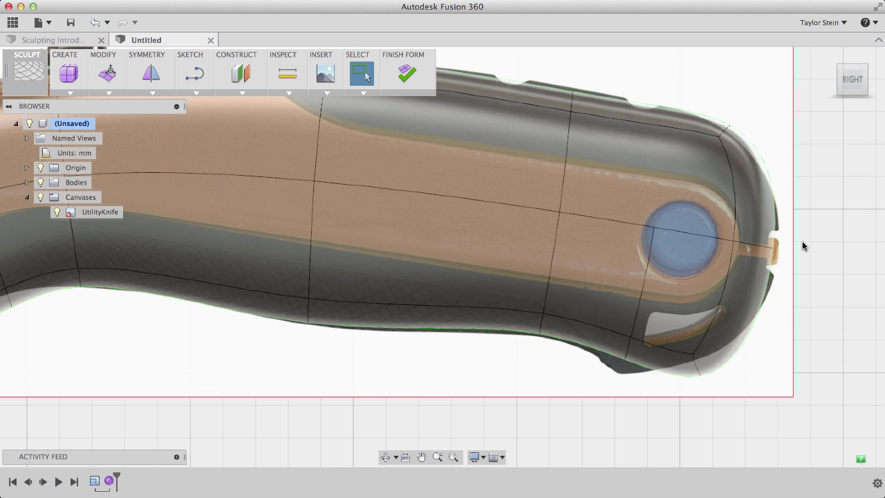
- Edit the form to pull the lower rear corner edges inward and move the inserted underside edges down and forward onto the knife outline
{"action": "left_click_drag", "start_coordinate": [682, 336], "coordinate": [752, 440]}
{"action": "left_click", "coordinate": [107, 75]}
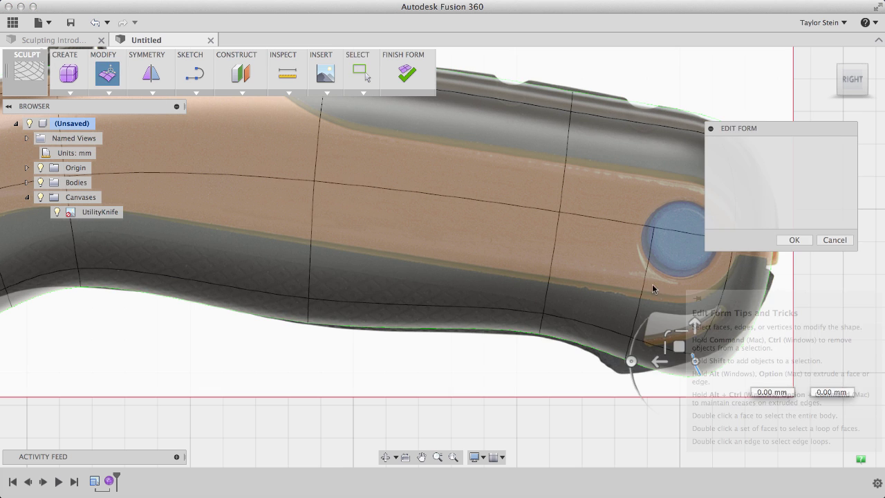
{"action": "left_click_drag", "start_coordinate": [669, 337], "coordinate": [651, 324]}
{"action": "left_click_drag", "start_coordinate": [587, 301], "coordinate": [650, 385]}
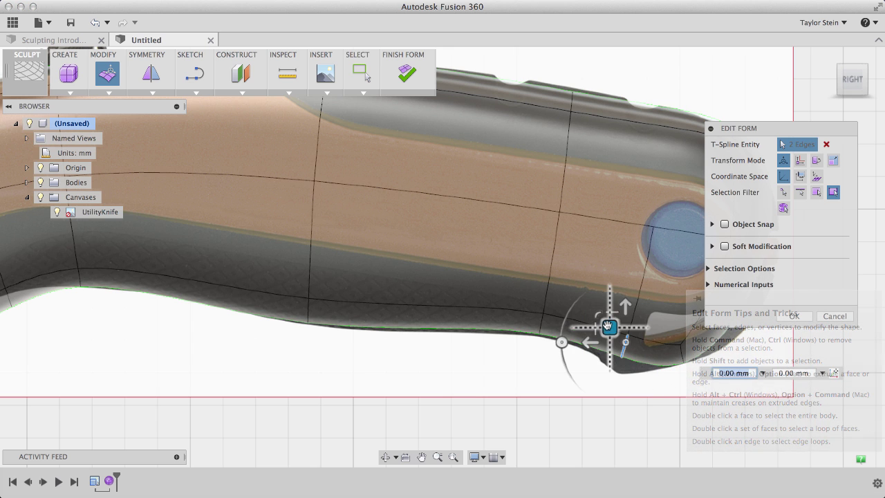
{"action": "left_click_drag", "start_coordinate": [608, 329], "coordinate": [601, 338]}
- Nudge the grip's underside rear section down and move the middle edges of the rear end about 3.2 mm rearward and 2.4 mm down
{"action": "left_click", "coordinate": [330, 319]}
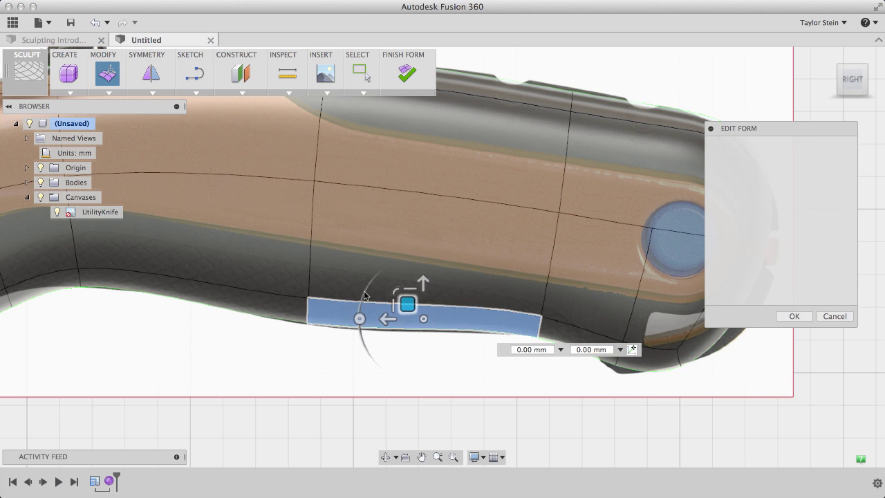
{"action": "left_click_drag", "start_coordinate": [407, 306], "coordinate": [408, 311]}
{"action": "middle_click_drag", "start_coordinate": [539, 220], "coordinate": [352, 233]}
{"action": "left_click_drag", "start_coordinate": [539, 229], "coordinate": [592, 282]}
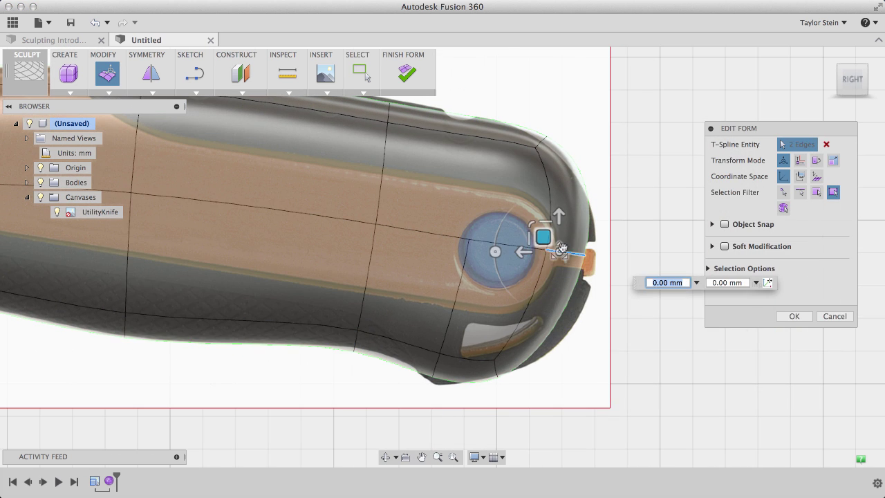
{"action": "left_click_drag", "start_coordinate": [547, 242], "coordinate": [569, 256]}
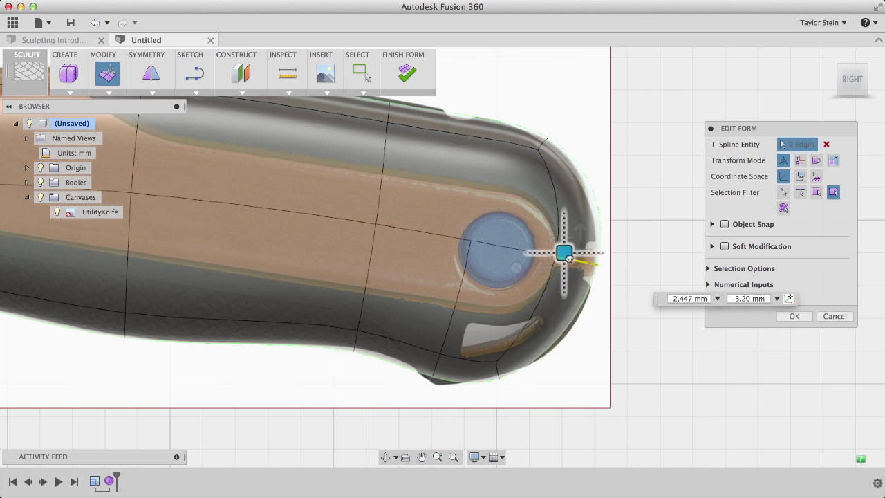
{"action": "mouse_move", "coordinate": [484, 351]}
{"action": "left_mouse_down"}
{"action": "mouse_move", "coordinate": [532, 421]}
{"action": "mouse_move", "coordinate": [488, 347]}
{"action": "left_mouse_up"}
{"action": "left_click", "coordinate": [536, 303]}
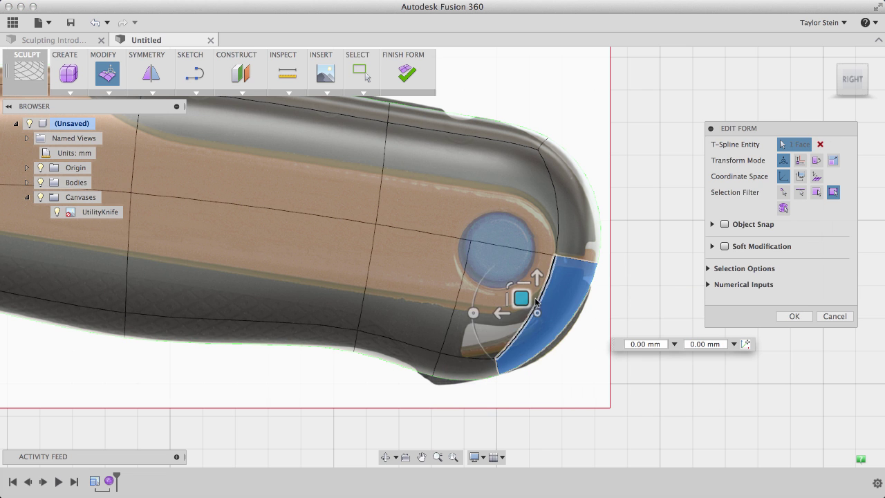
{"action": "scroll", "coordinate": [405, 244], "scroll_direction": "down", "scroll_amount": 3}
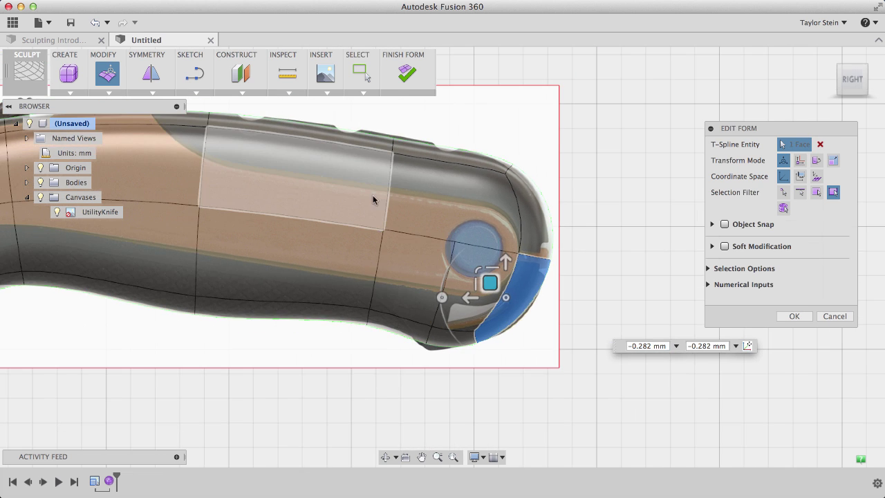
- Raise the top side edges ahead of the round button about 0.9 mm onto the knife outline
{"action": "middle_click_drag", "start_coordinate": [373, 195], "coordinate": [385, 299]}
{"action": "scroll", "coordinate": [385, 299], "scroll_direction": "up", "scroll_amount": 4}
{"action": "left_click_drag", "start_coordinate": [423, 219], "coordinate": [458, 293]}
{"action": "left_click_drag", "start_coordinate": [415, 236], "coordinate": [415, 230]}
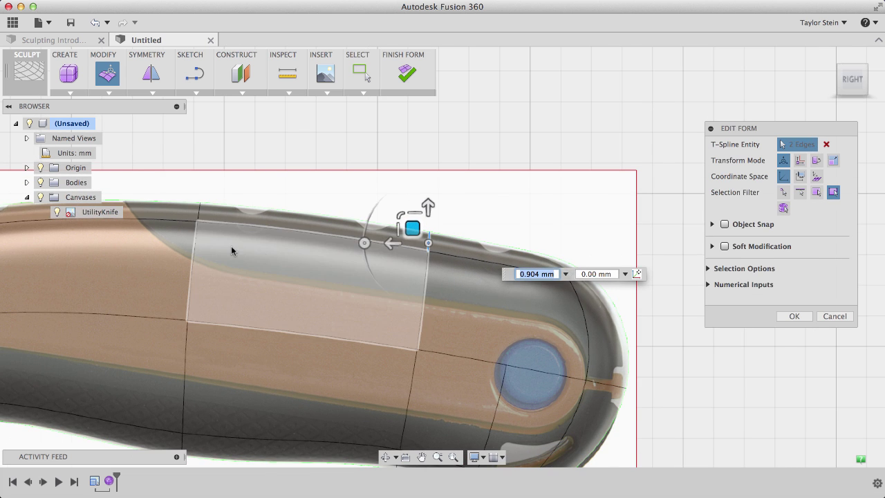
- Move the inserted underside edges at the front of the grip about 5.9 mm forward and 1.2 mm up, and adjust the neighbouring lower edges
{"action": "middle_click_drag", "start_coordinate": [231, 226], "coordinate": [597, 195]}
{"action": "scroll", "coordinate": [209, 253], "scroll_direction": "down", "scroll_amount": 3}
{"action": "middle_click_drag", "start_coordinate": [174, 285], "coordinate": [316, 232]}
{"action": "left_click_drag", "start_coordinate": [381, 280], "coordinate": [425, 352]}
{"action": "left_click_drag", "start_coordinate": [381, 283], "coordinate": [352, 278]}
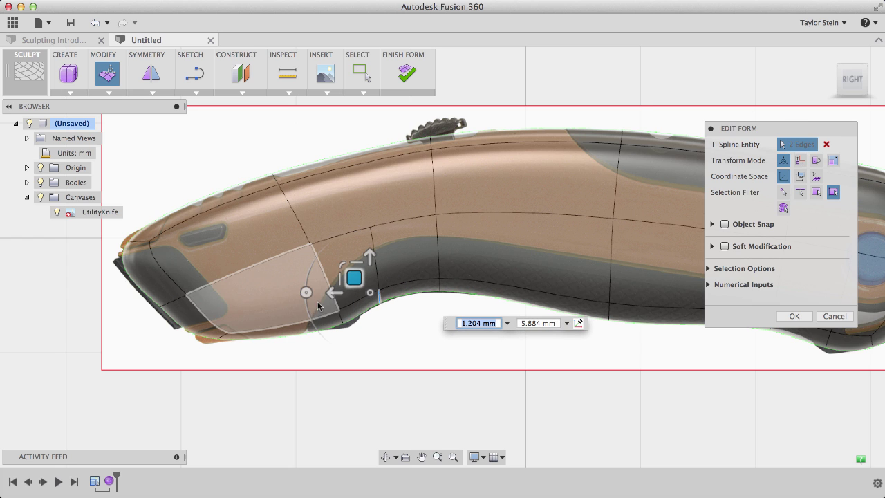
{"action": "left_click_drag", "start_coordinate": [317, 300], "coordinate": [354, 364]}
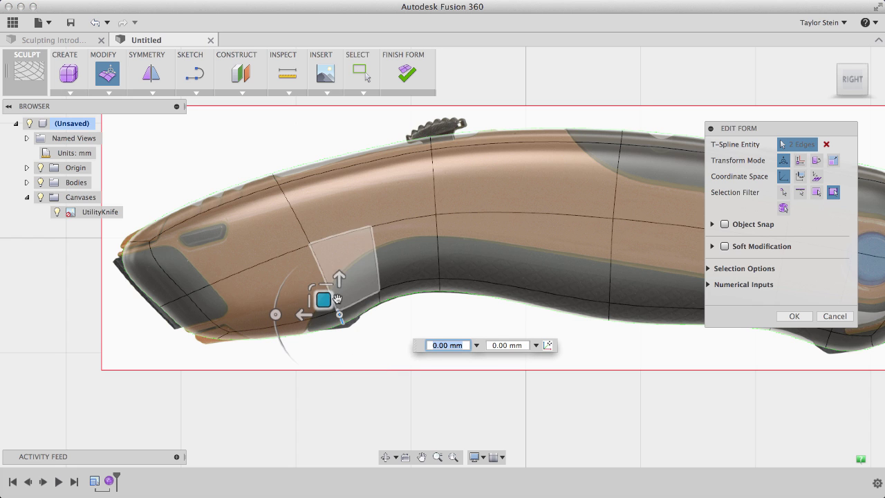
{"action": "mouse_move", "coordinate": [322, 300]}
{"action": "left_mouse_down"}
{"action": "mouse_move", "coordinate": [325, 313]}
{"action": "mouse_move", "coordinate": [323, 300]}
{"action": "left_mouse_up"}
- Move the lower nose edges about 3.5 mm and the upper nose edges about 2 mm forward, both 0.8 mm down, and finish the form edit
{"action": "left_click_drag", "start_coordinate": [178, 318], "coordinate": [273, 394]}
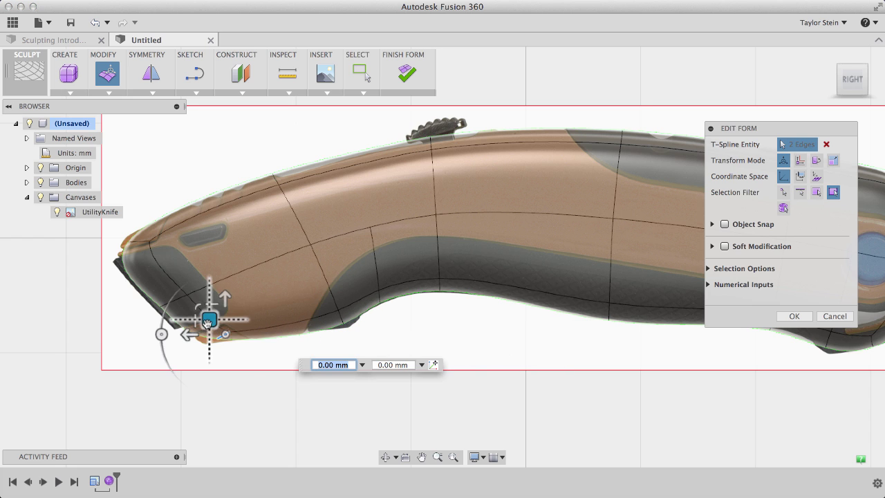
{"action": "left_click_drag", "start_coordinate": [207, 317], "coordinate": [193, 326]}
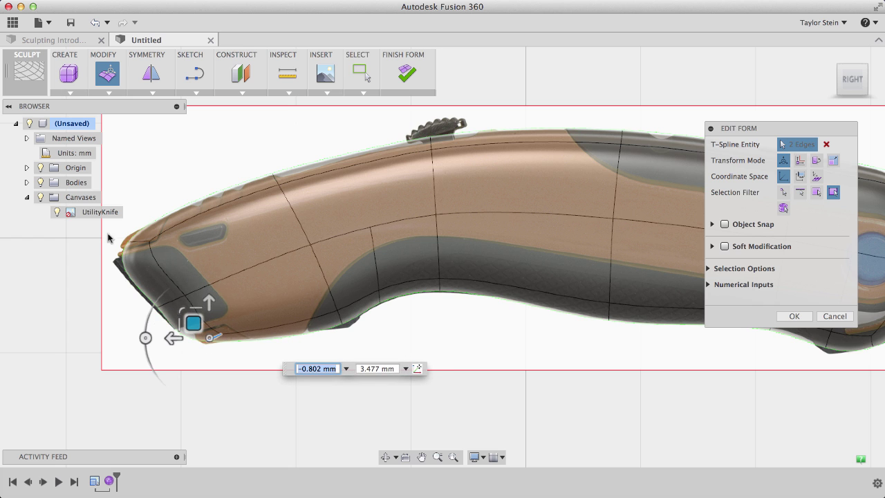
{"action": "left_click_drag", "start_coordinate": [179, 270], "coordinate": [179, 270]}
{"action": "left_click_drag", "start_coordinate": [135, 230], "coordinate": [127, 233]}
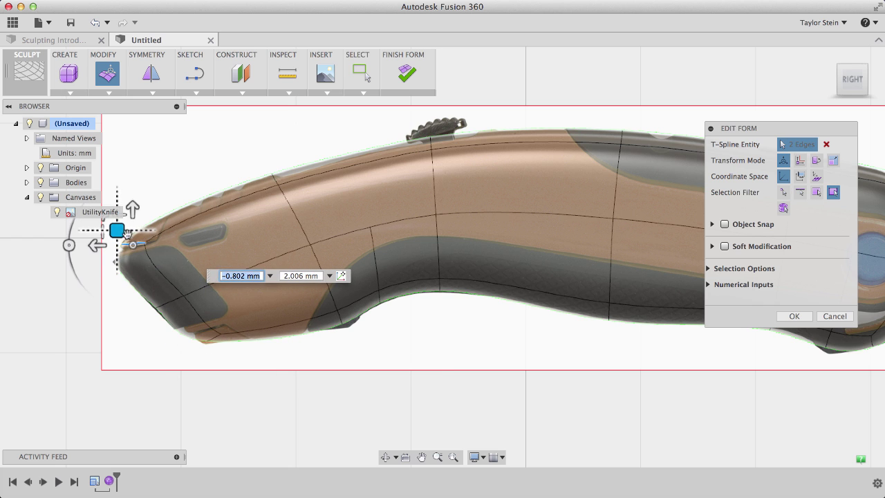
{"action": "left_click", "coordinate": [782, 317]}
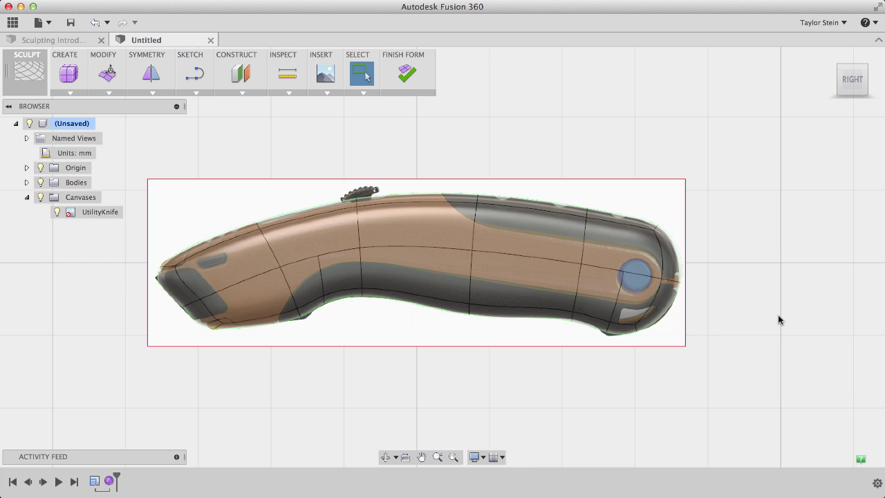
- Insert points in Simple mode to add a short edge across the underside strip at the finger stop in front of the grip
{"action": "left_click", "coordinate": [109, 93]}
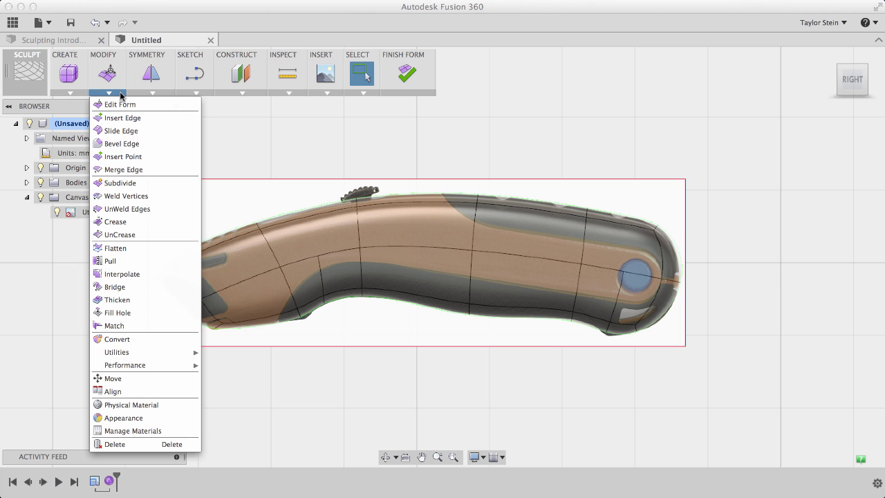
{"action": "left_click", "coordinate": [123, 157]}
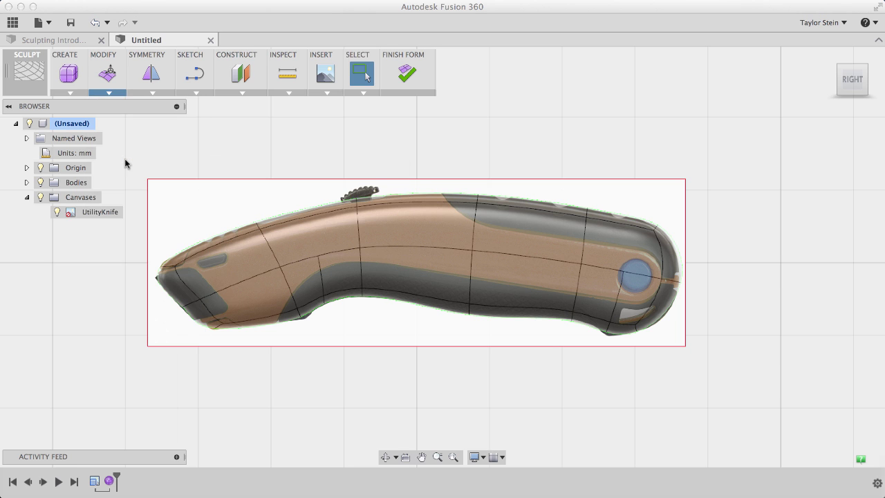
{"action": "scroll", "coordinate": [305, 305], "scroll_direction": "up", "scroll_amount": 2}
{"action": "scroll", "coordinate": [305, 304], "scroll_direction": "up", "scroll_amount": 4}
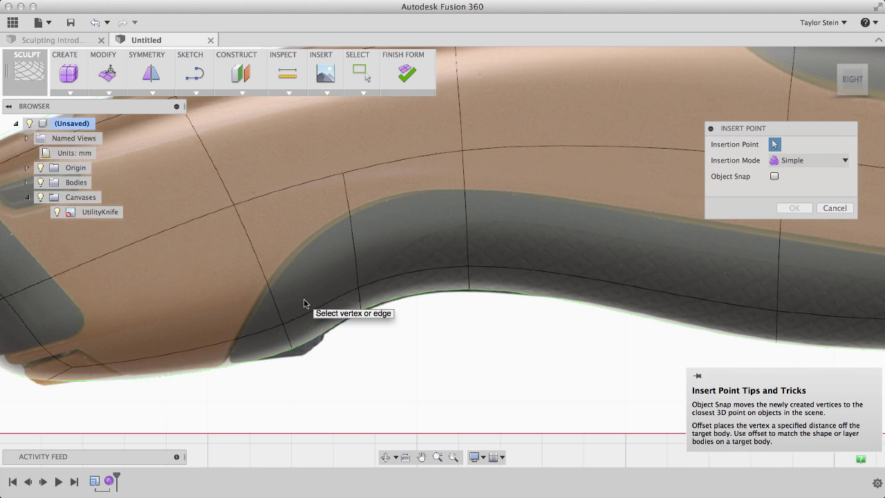
{"action": "left_click", "coordinate": [321, 307]}
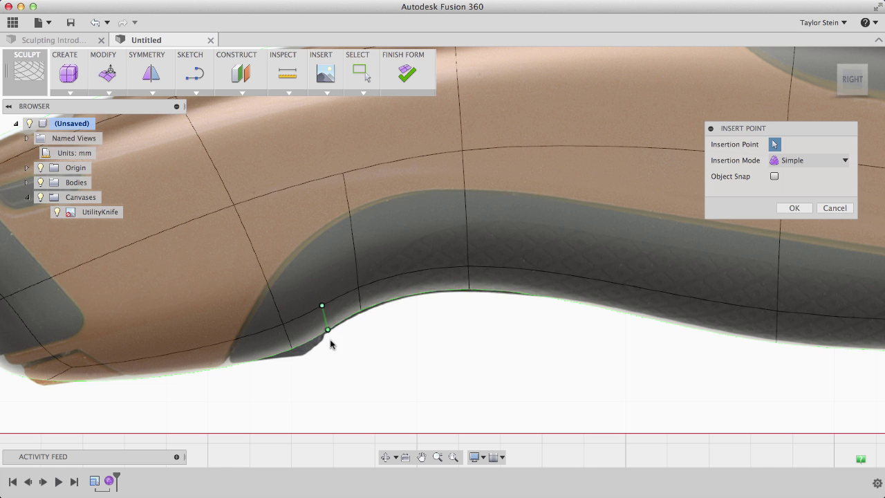
{"action": "left_click", "coordinate": [790, 209]}
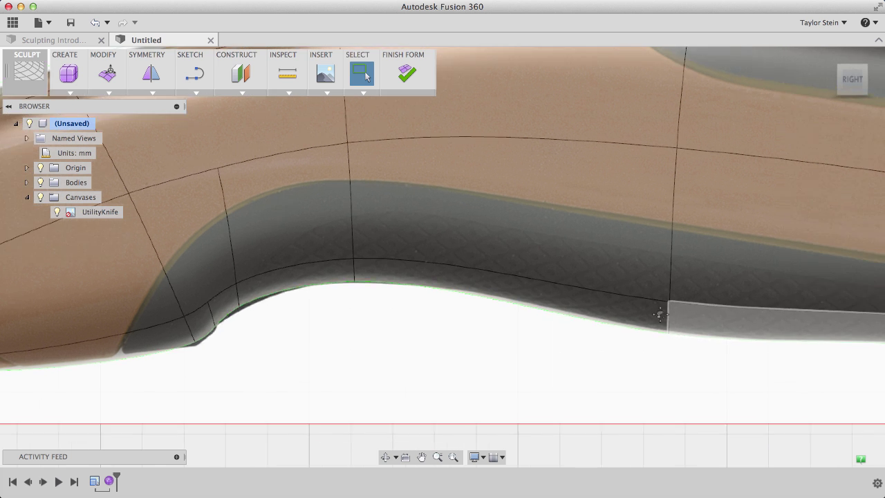
- Insert points in Simple mode to add a short edge across the underside strip just ahead of the rear lower bump
{"action": "middle_click_drag", "start_coordinate": [658, 310], "coordinate": [250, 315]}
{"action": "right_click", "coordinate": [410, 384]}
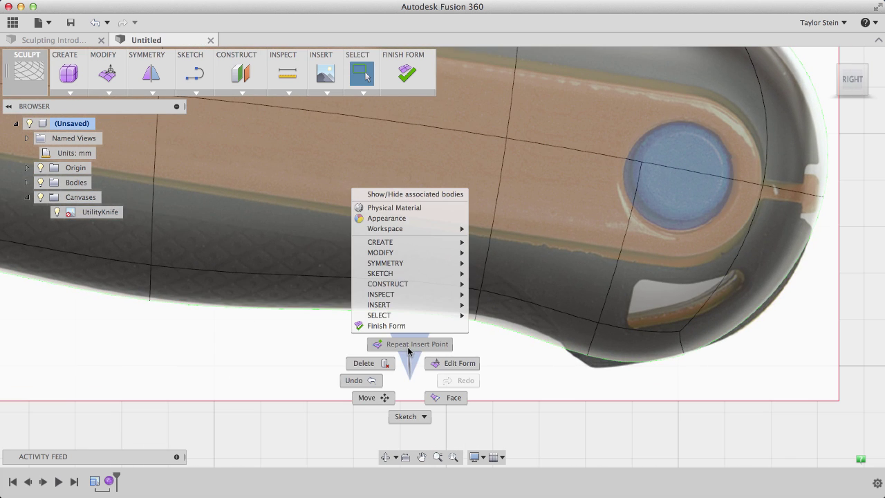
{"action": "left_click", "coordinate": [410, 344]}
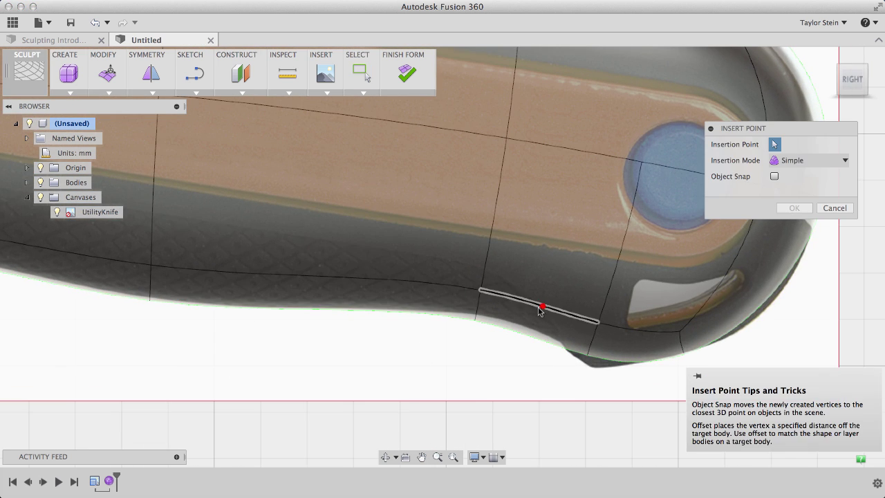
{"action": "left_click", "coordinate": [535, 339]}
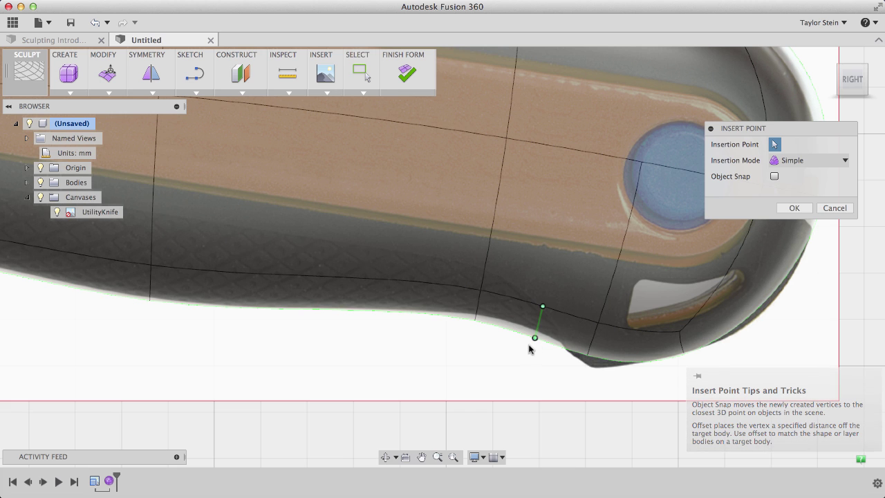
{"action": "left_click", "coordinate": [794, 207]}
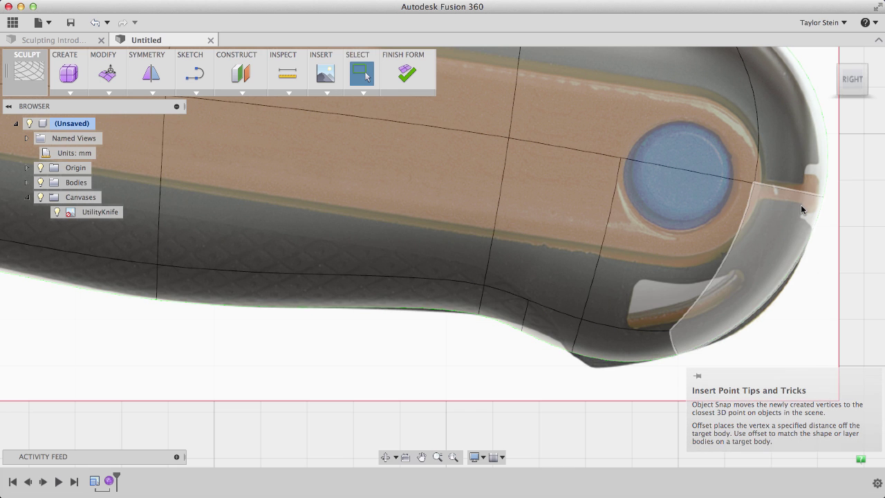
- Edit the form to pull the rear bump's edges down and rearward and move the new edges about 2.8 mm rearward and 0.5 mm up
{"action": "left_click", "coordinate": [100, 86]}
{"action": "left_click", "coordinate": [591, 359]}
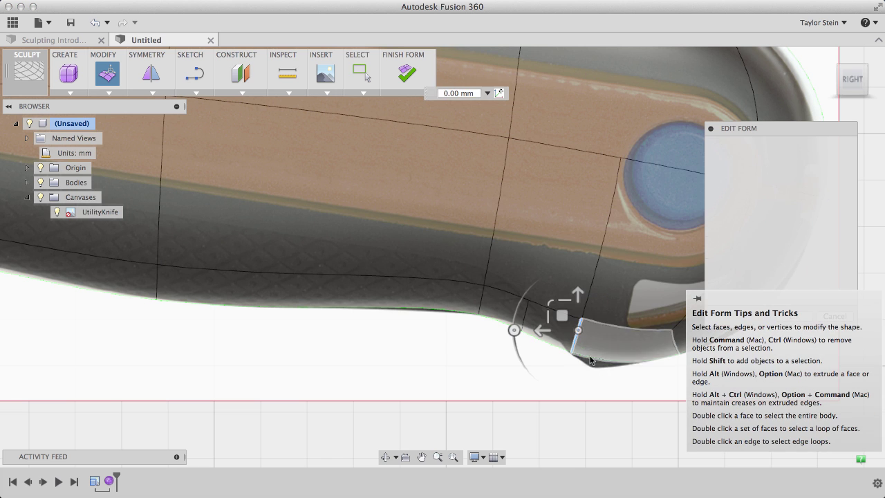
{"action": "mouse_move", "coordinate": [562, 315]}
{"action": "left_mouse_down"}
{"action": "mouse_move", "coordinate": [579, 332]}
{"action": "mouse_move", "coordinate": [569, 328]}
{"action": "left_mouse_up"}
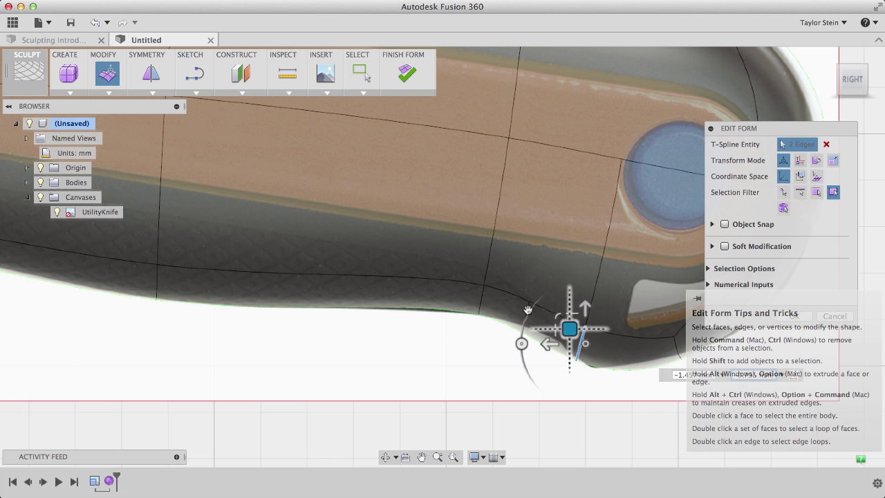
{"action": "left_click", "coordinate": [517, 302]}
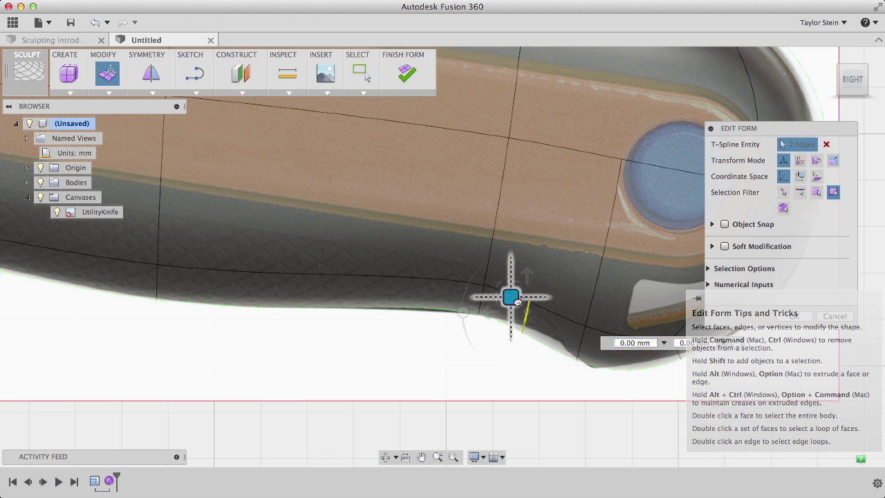
{"action": "left_click_drag", "start_coordinate": [517, 301], "coordinate": [542, 297]}
- Shift the inserted edges at the front finger stop slightly forward, and move the neighbouring lower edges ahead of them forward
{"action": "scroll", "coordinate": [435, 324], "scroll_direction": "down", "scroll_amount": 3}
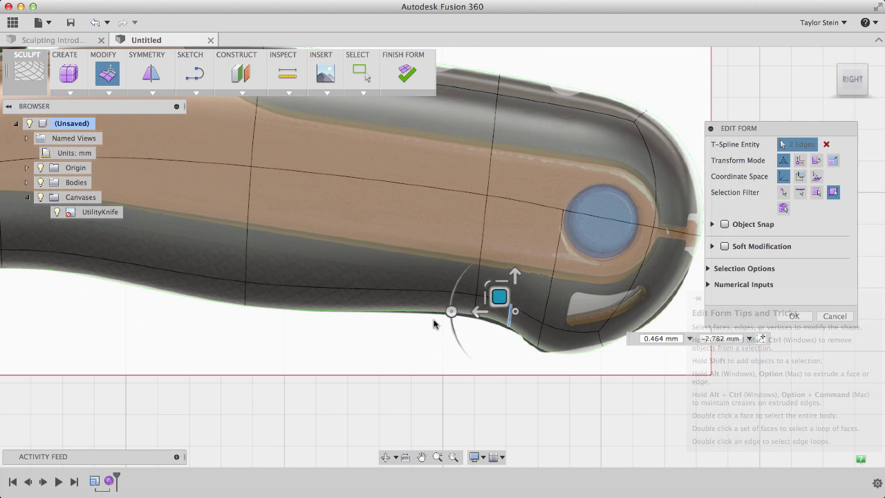
{"action": "middle_click_drag", "start_coordinate": [322, 324], "coordinate": [578, 358]}
{"action": "left_click", "coordinate": [151, 327]}
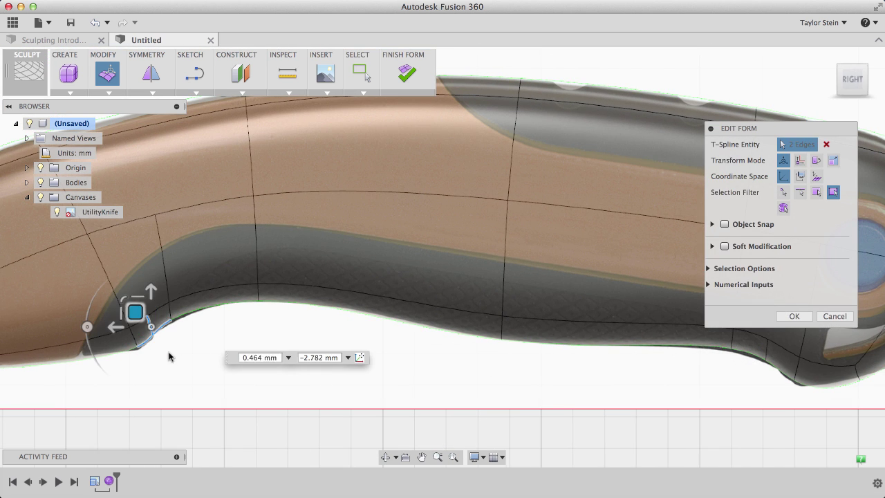
{"action": "scroll", "coordinate": [153, 350], "scroll_direction": "up", "scroll_amount": 4}
{"action": "middle_click_drag", "start_coordinate": [137, 373], "coordinate": [450, 392]}
{"action": "scroll", "coordinate": [473, 360], "scroll_direction": "up", "scroll_amount": 4}
{"action": "left_click_drag", "start_coordinate": [425, 282], "coordinate": [484, 395]}
{"action": "left_click_drag", "start_coordinate": [440, 293], "coordinate": [420, 296]}
{"action": "left_click_drag", "start_coordinate": [340, 298], "coordinate": [417, 427]}
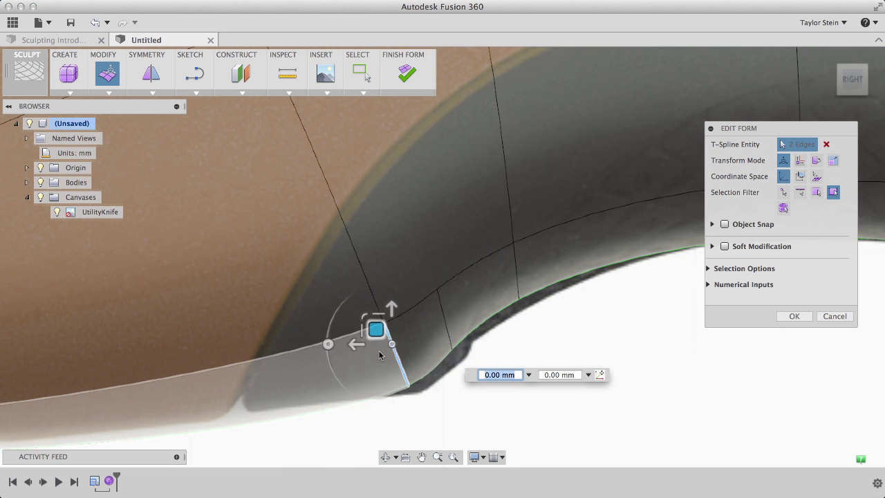
{"action": "left_click_drag", "start_coordinate": [376, 339], "coordinate": [159, 335]}
- Move the inserted edges at the front finger stop about 1.7 mm down and 0.3 mm forward onto its outline
{"action": "left_click_drag", "start_coordinate": [387, 269], "coordinate": [480, 384]}
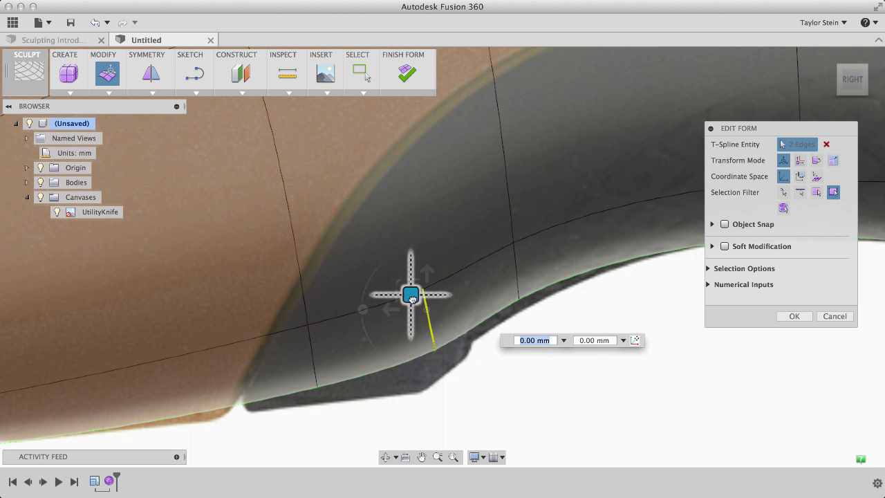
{"action": "left_click_drag", "start_coordinate": [411, 295], "coordinate": [406, 332]}
{"action": "scroll", "coordinate": [406, 332], "scroll_direction": "down", "scroll_amount": 10}
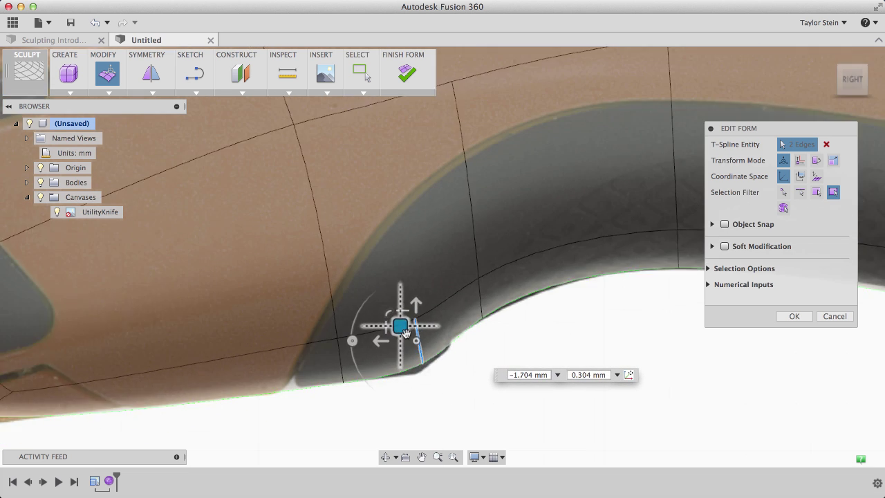
{"action": "scroll", "coordinate": [618, 334], "scroll_direction": "down", "scroll_amount": 4}
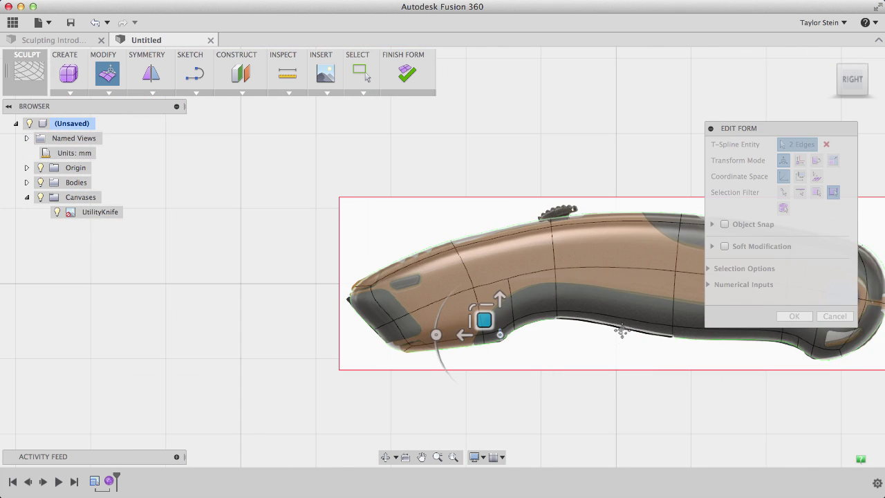
{"action": "middle_click_drag", "start_coordinate": [618, 331], "coordinate": [439, 348]}
{"action": "scroll", "coordinate": [446, 337], "scroll_direction": "down", "scroll_amount": 2}
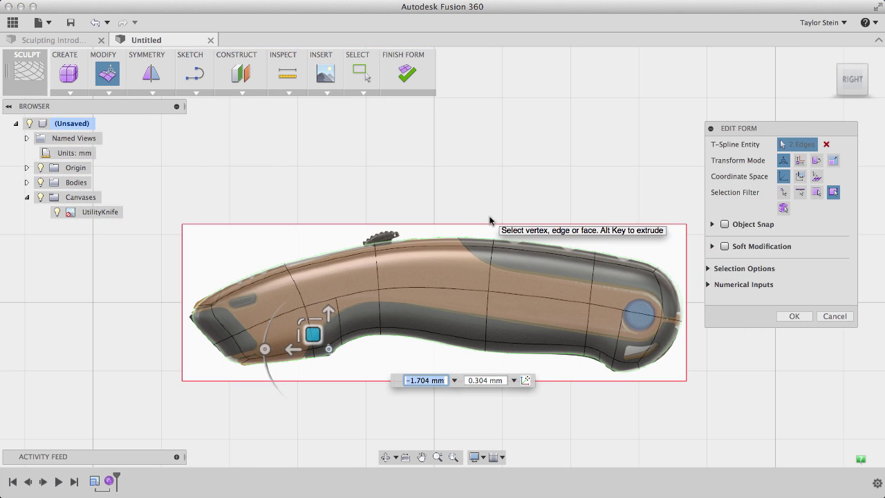
- Select a side face of the grip, finish the form edit and hide the UtilityKnife canvas
{"action": "middle_click_drag", "start_coordinate": [444, 198], "coordinate": [513, 237], "text": "shift"}
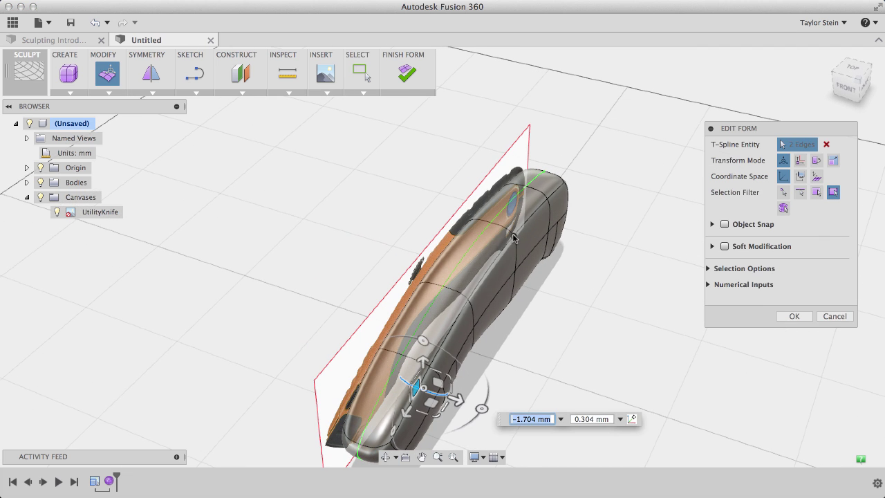
{"action": "left_click", "coordinate": [483, 296]}
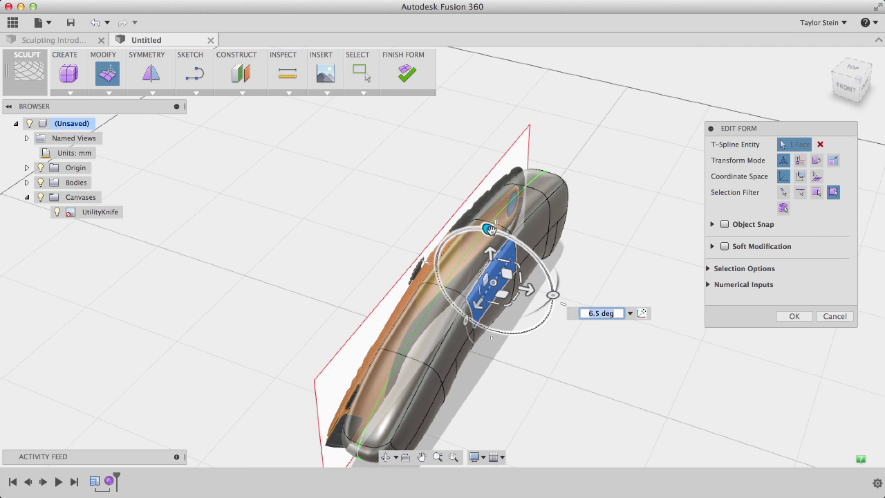
{"action": "left_click", "coordinate": [778, 317]}
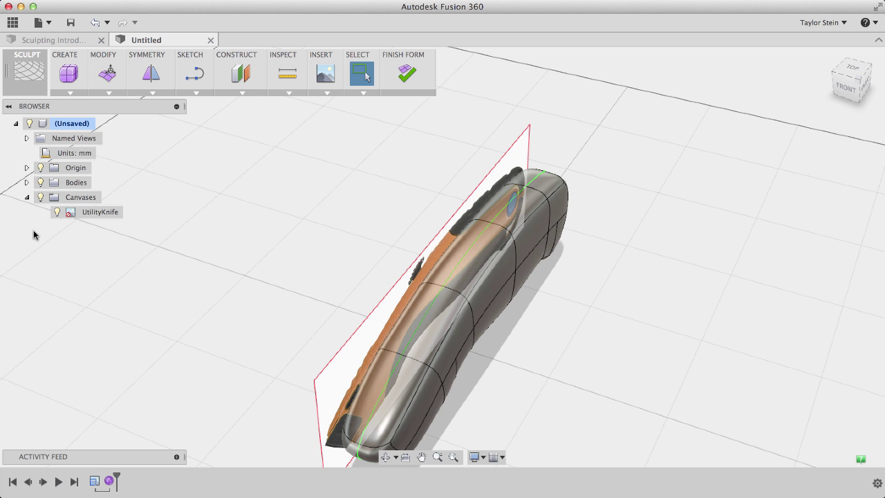
{"action": "left_click", "coordinate": [56, 213]}
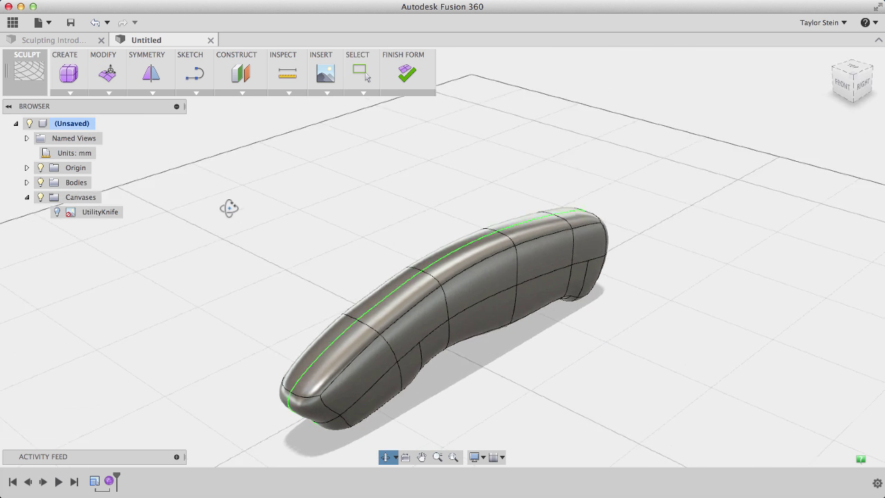